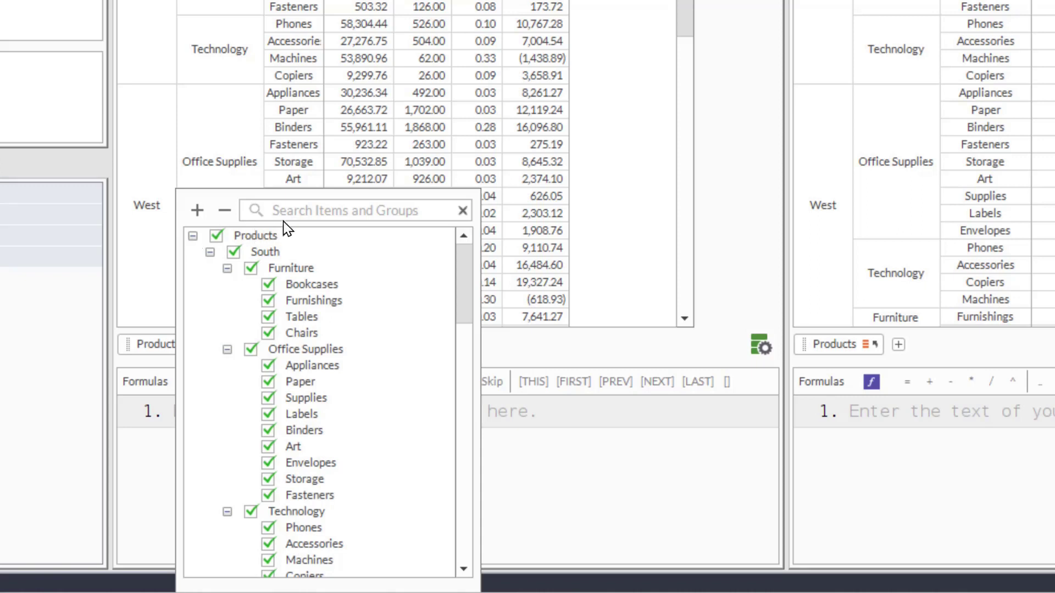
Step: Filter the Data Import Matrix's Products category by searching "tech" and hiding the Technology groups in all regions
{"action": "type", "text": "tech"}
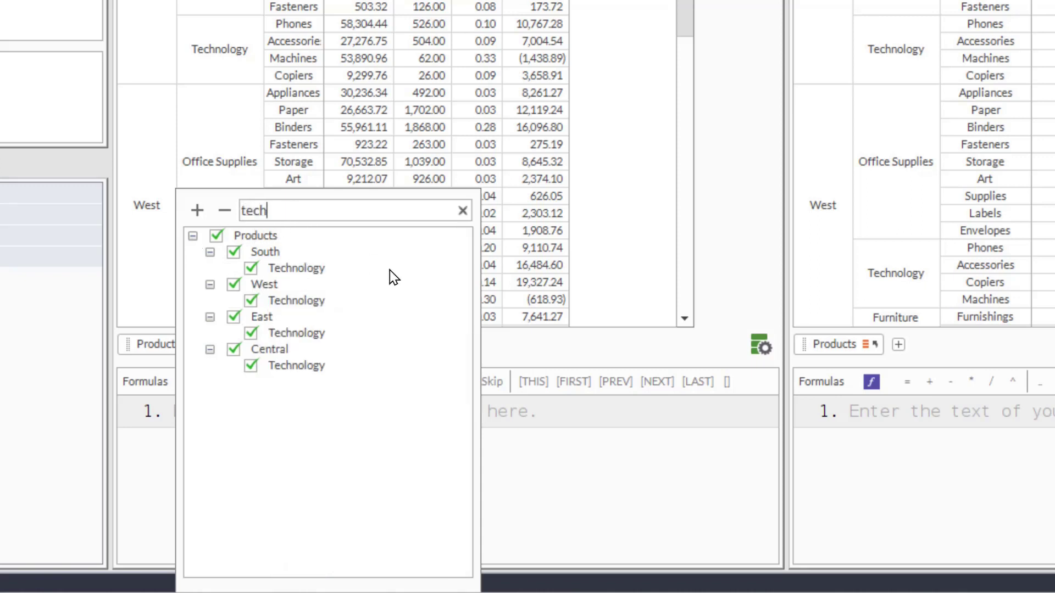
{"action": "left_click", "coordinate": [217, 236]}
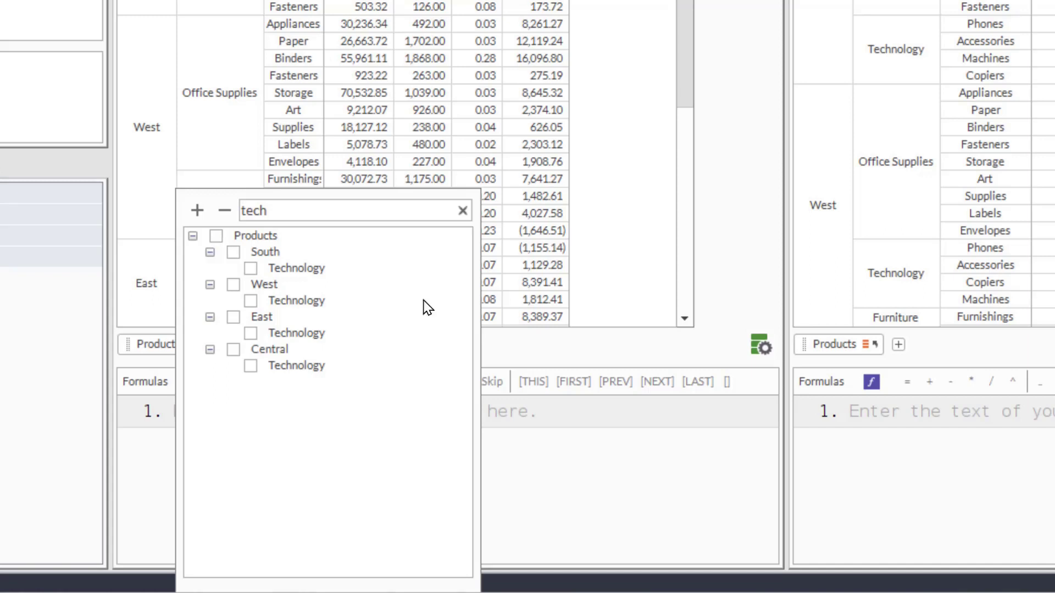
{"action": "left_click", "coordinate": [613, 277]}
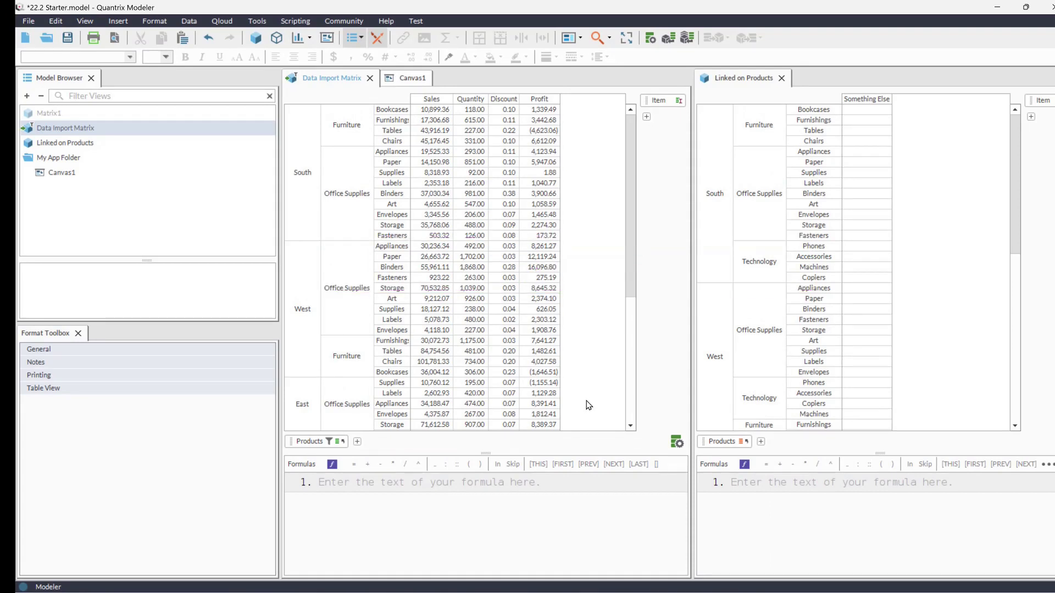
Step: Delete Products from the Linked on Products matrix and link the filtered Products category from Data Import Matrix in its place
{"action": "left_click", "coordinate": [712, 443]}
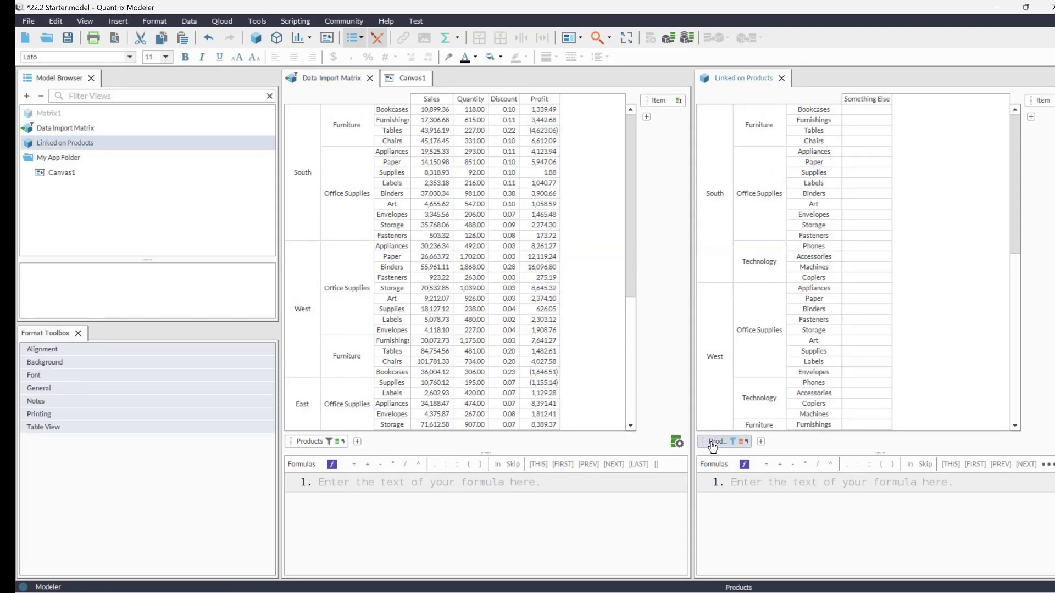
{"action": "key", "text": "Delete"}
{"action": "left_click", "coordinate": [313, 442]}
{"action": "left_click_drag", "start_coordinate": [313, 442], "coordinate": [726, 432]}
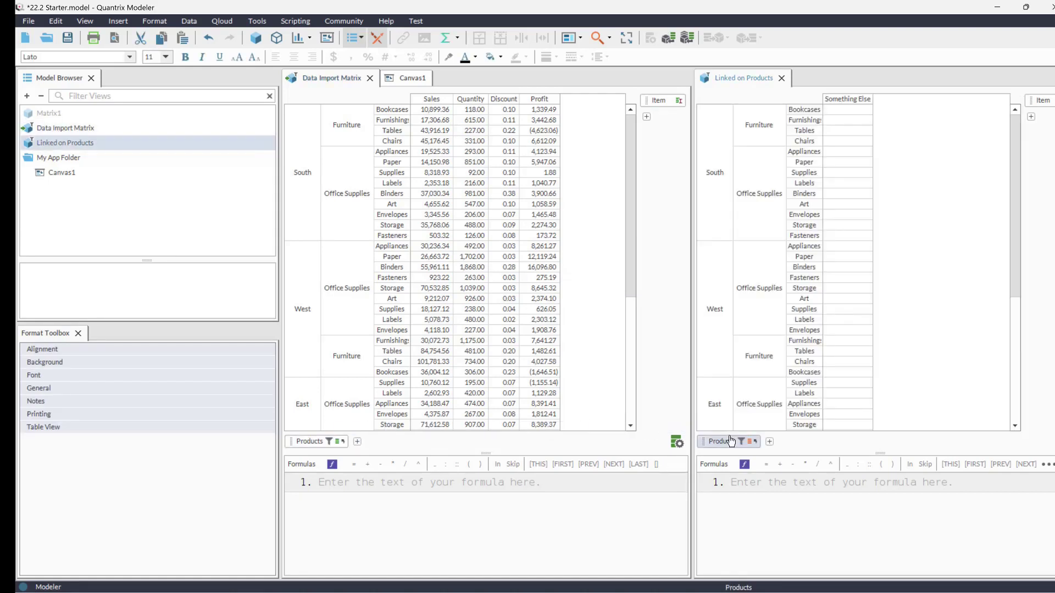
Step: Hide the South region's Furniture group in the Products filter of the Linked on Products matrix
{"action": "left_click", "coordinate": [740, 441]}
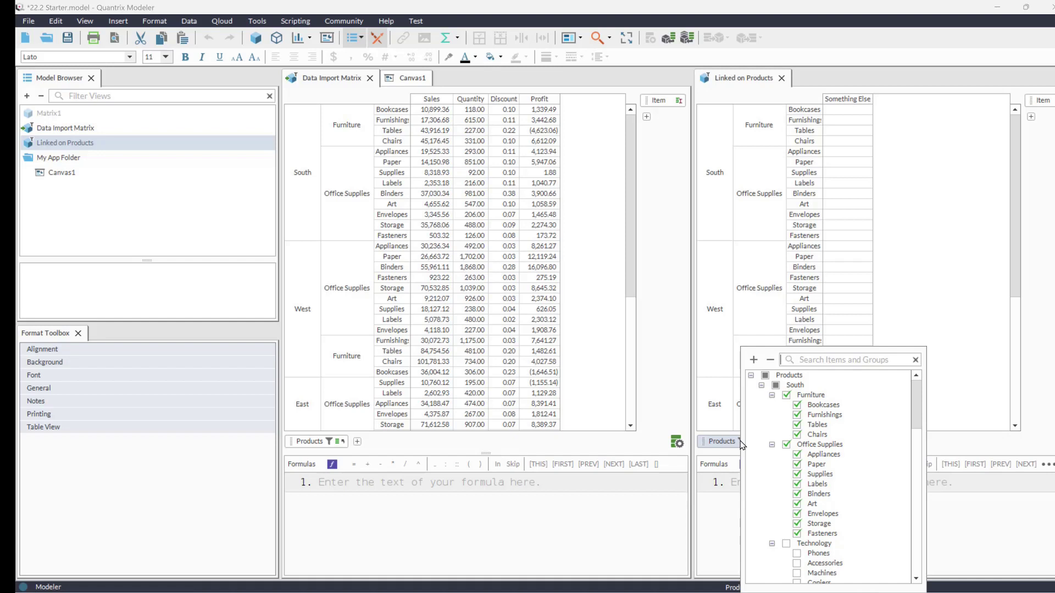
{"action": "left_click", "coordinate": [771, 396]}
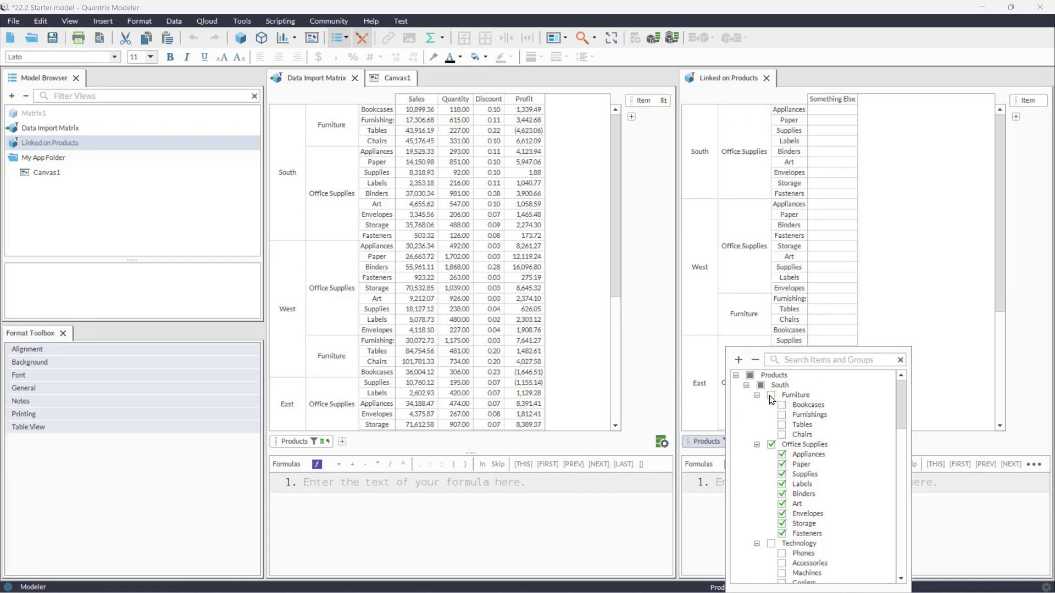
{"action": "left_click", "coordinate": [894, 308]}
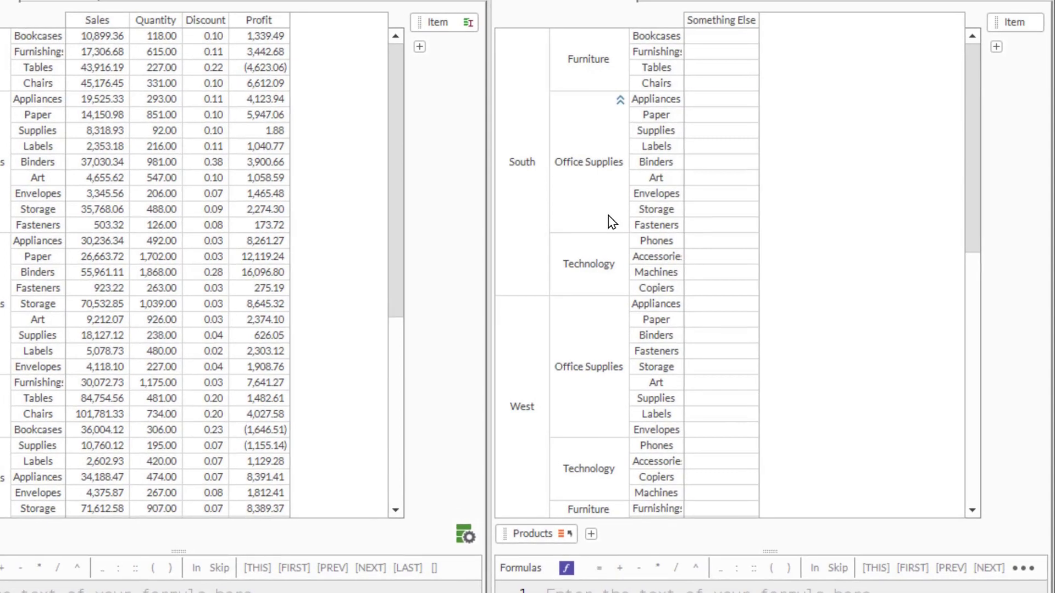
Step: Hide the South region's Office Supplies group in the Linked on Products matrix with the item filter
{"action": "left_click", "coordinate": [637, 219]}
{"action": "right_click", "coordinate": [637, 219]}
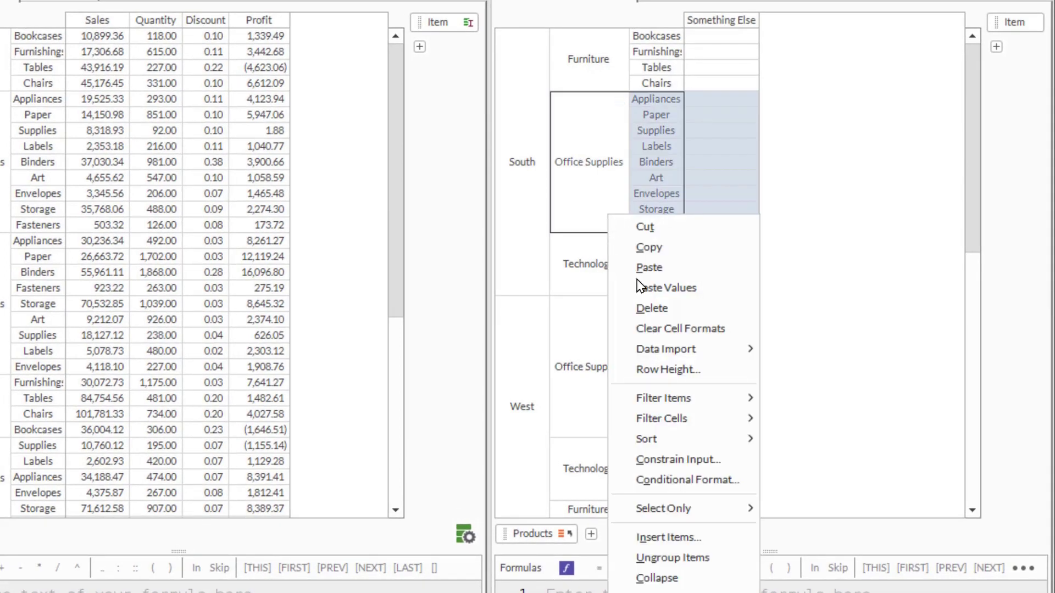
{"action": "mouse_move", "coordinate": [719, 397]}
{"action": "left_click", "coordinate": [784, 401]}
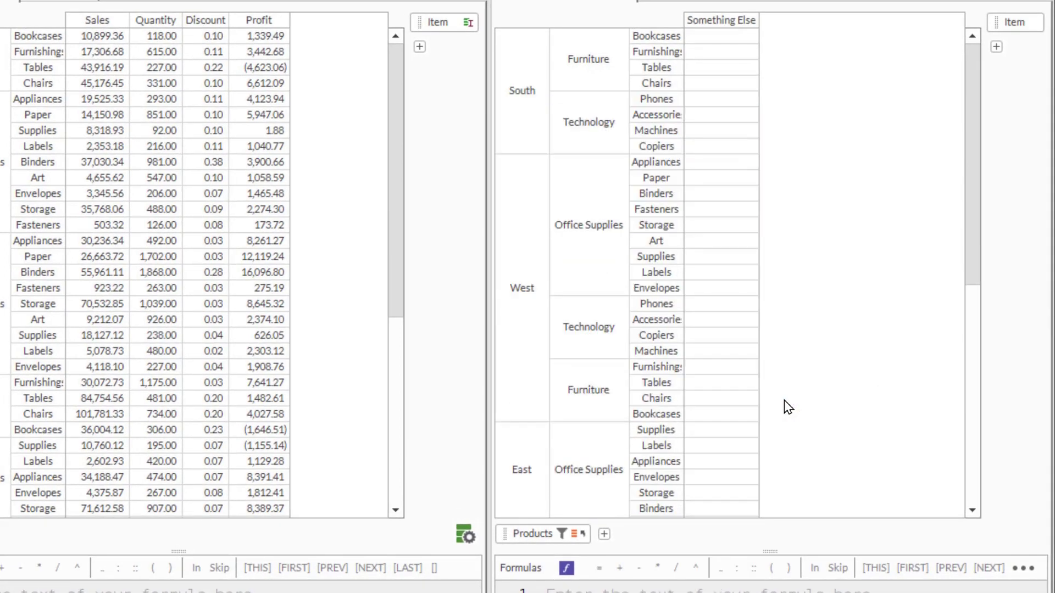
Step: Try hiding every item except the West region's Office Supplies in the Linked on Products matrix, and undo that filter
{"action": "left_click", "coordinate": [583, 274]}
{"action": "right_click", "coordinate": [582, 274]}
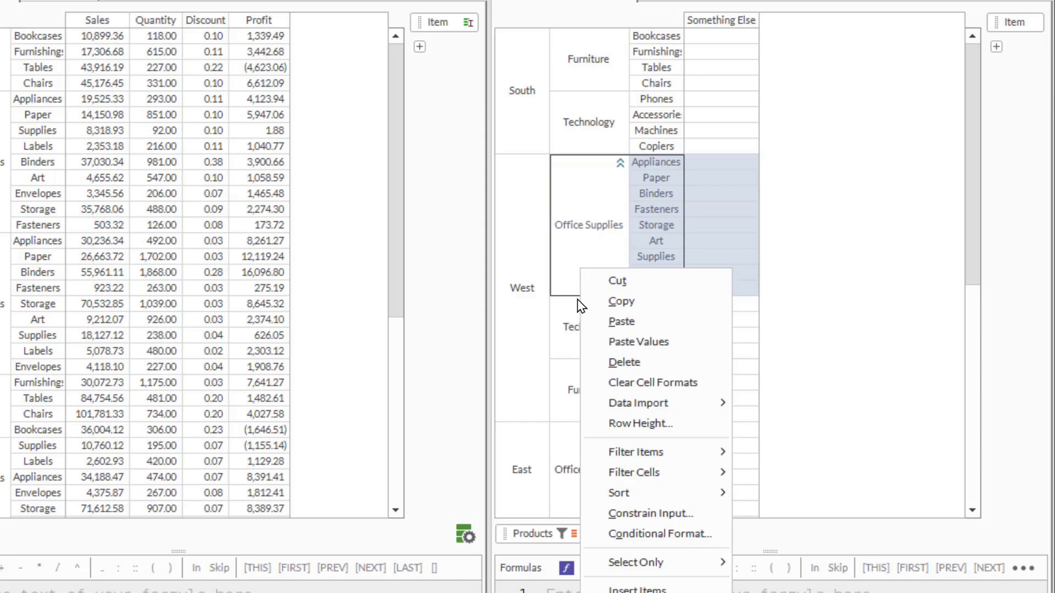
{"action": "mouse_move", "coordinate": [721, 451]}
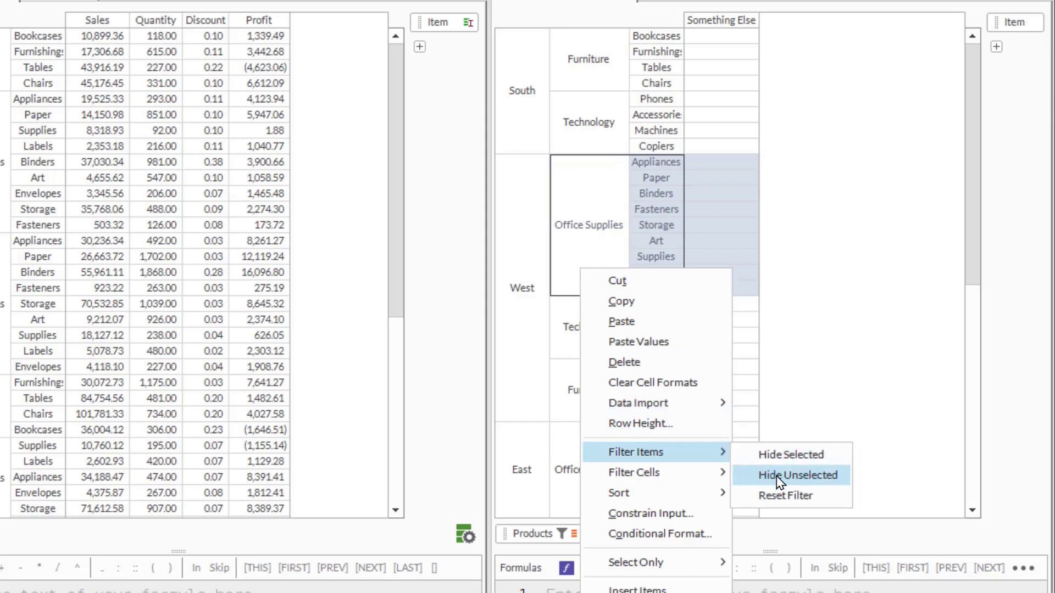
{"action": "left_click", "coordinate": [777, 475]}
{"action": "left_click", "coordinate": [781, 483]}
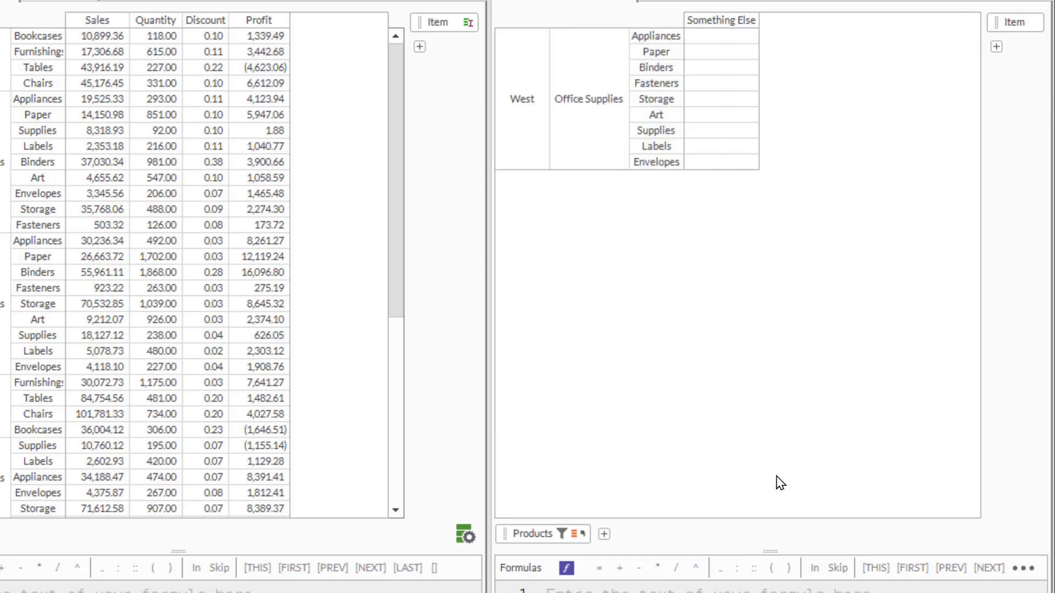
{"action": "key", "text": "ctrl+z"}
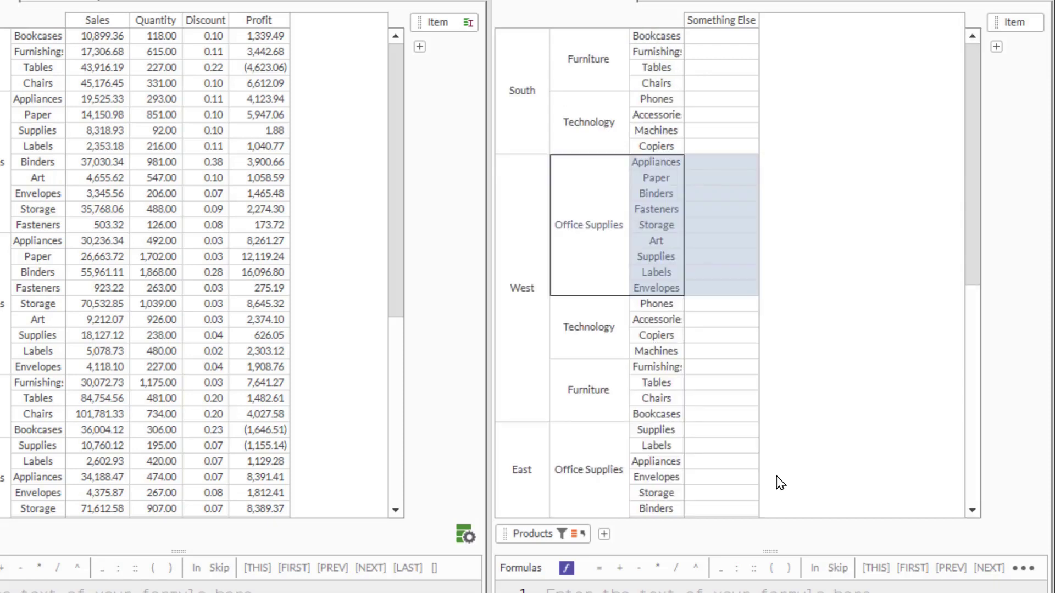
Step: Examine the Cell Filter options for the West region's Office Supplies items and close them without applying a filter
{"action": "right_click", "coordinate": [615, 476]}
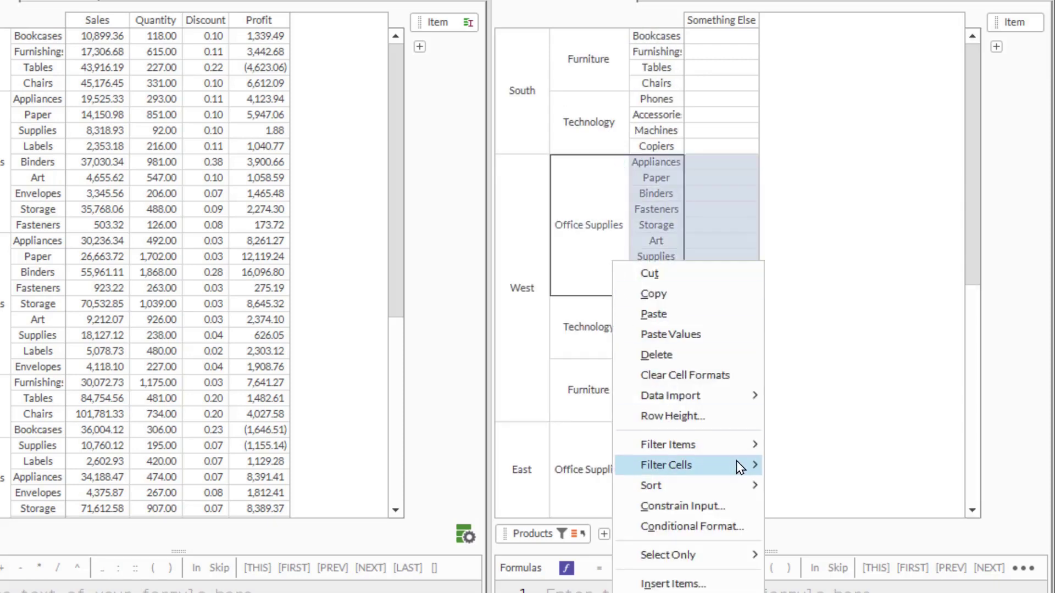
{"action": "mouse_move", "coordinate": [736, 465]}
{"action": "left_click", "coordinate": [784, 467]}
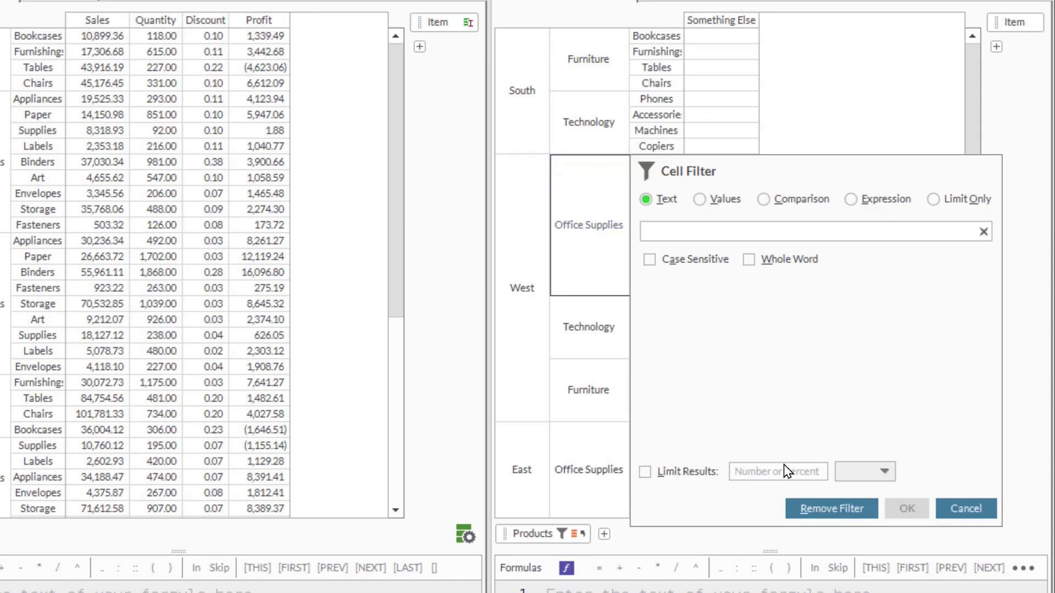
{"action": "left_click", "coordinate": [952, 512]}
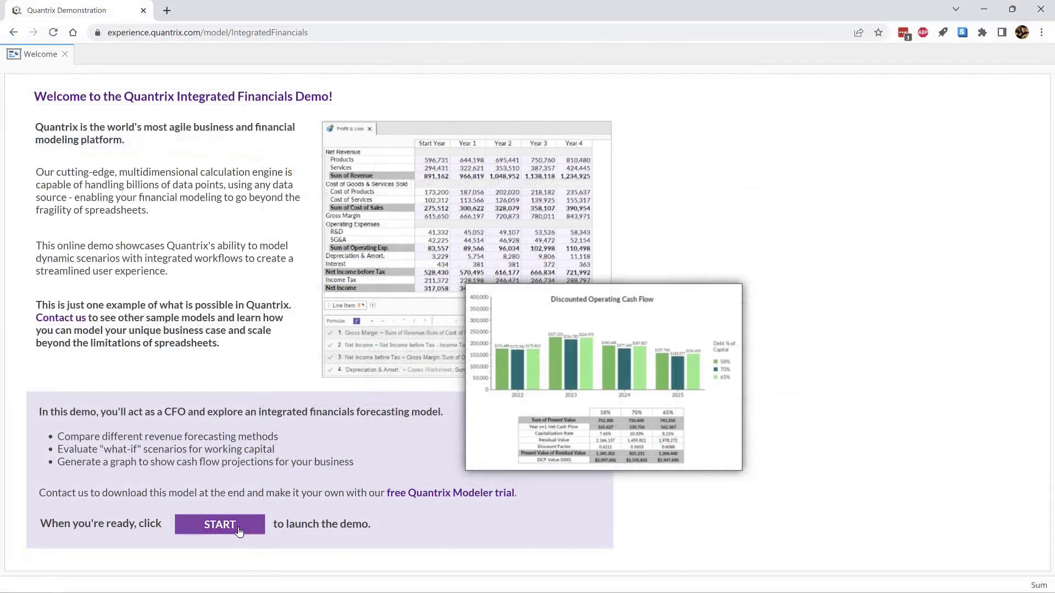
Step: In the web browser, start the Quantrix Integrated Financials demo and advance past its Concepts and P&L Canvas pages
{"action": "left_click", "coordinate": [238, 531]}
{"action": "left_click", "coordinate": [839, 103]}
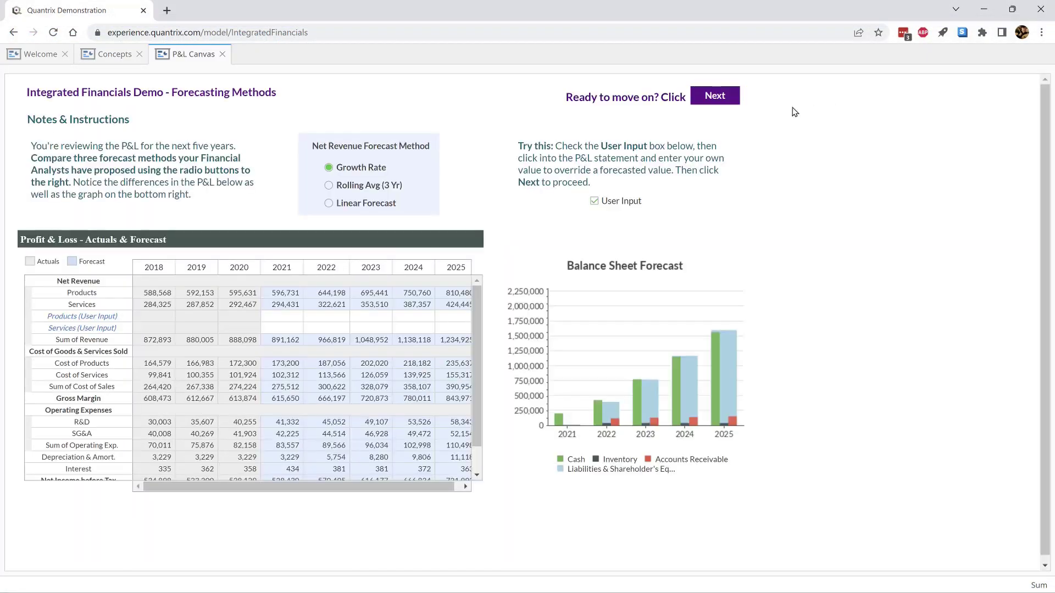
{"action": "left_click", "coordinate": [821, 103]}
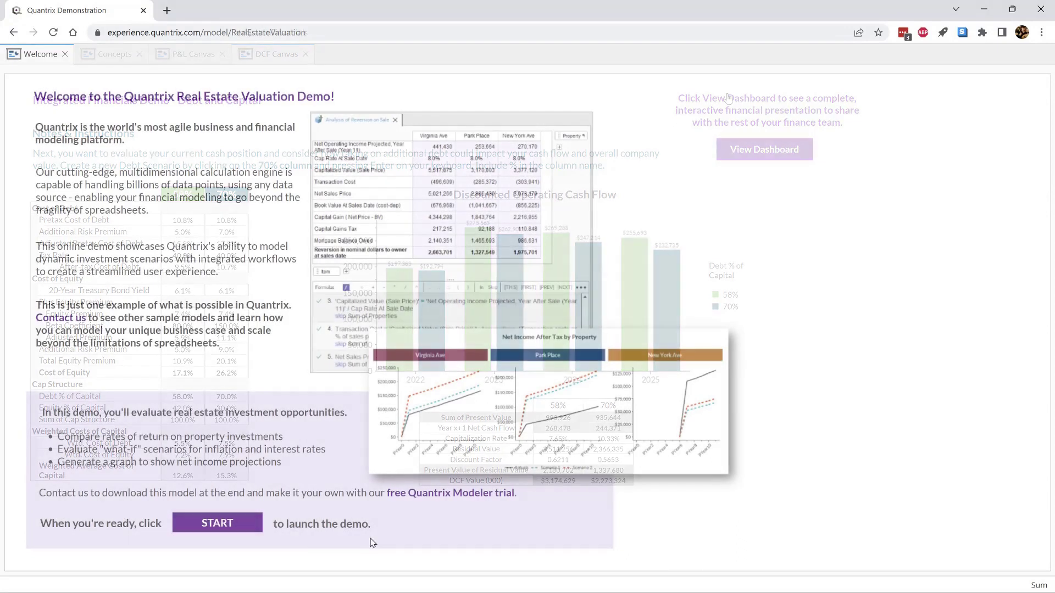
Step: Start the Quantrix Real Estate Valuation demo and advance through its Concepts and Round 1 pages
{"action": "left_click", "coordinate": [245, 530]}
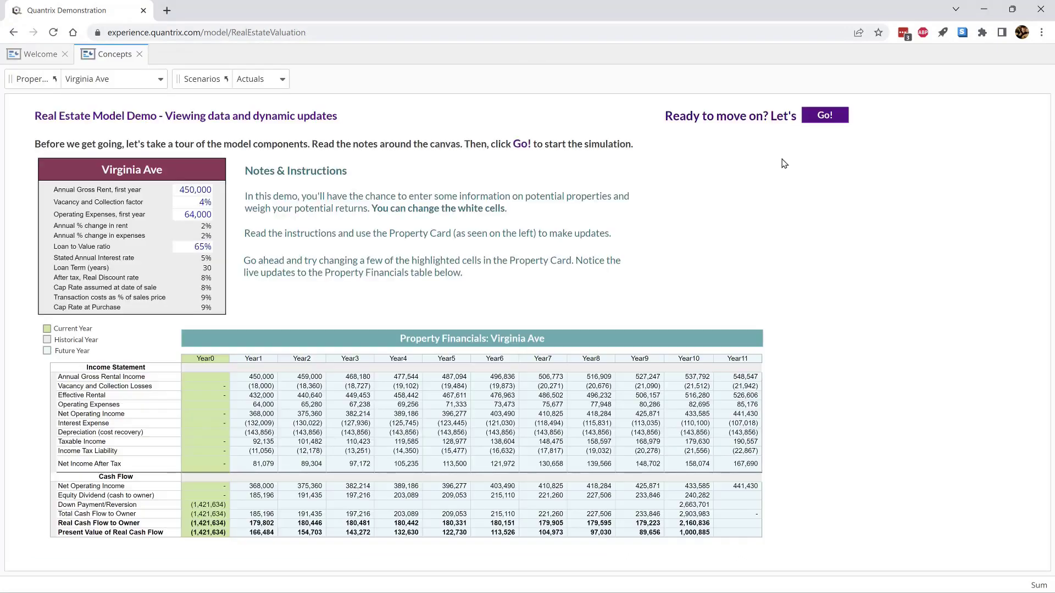
{"action": "left_click", "coordinate": [825, 114]}
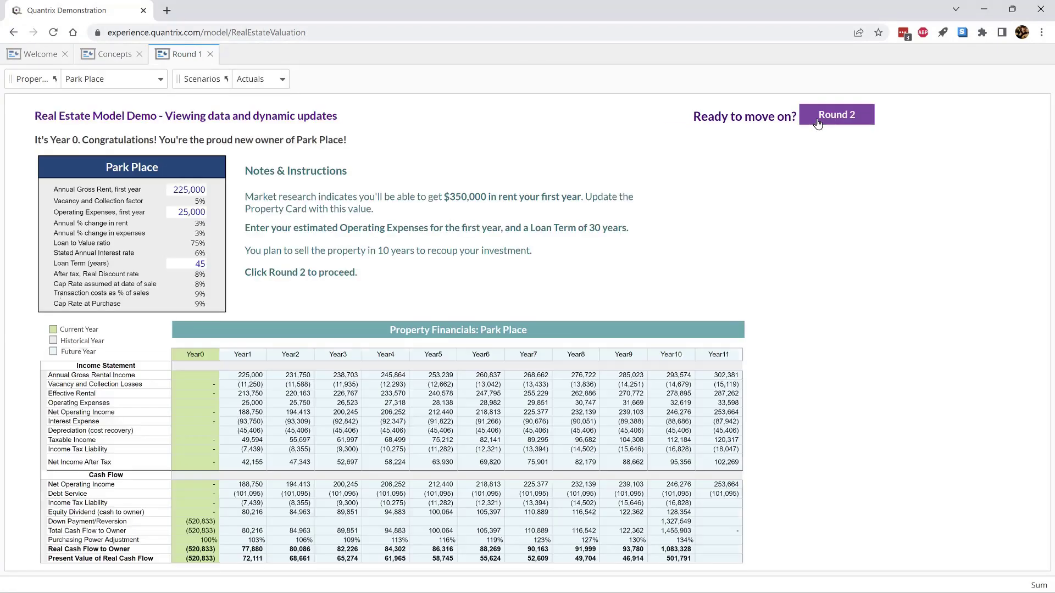
{"action": "left_click", "coordinate": [822, 117]}
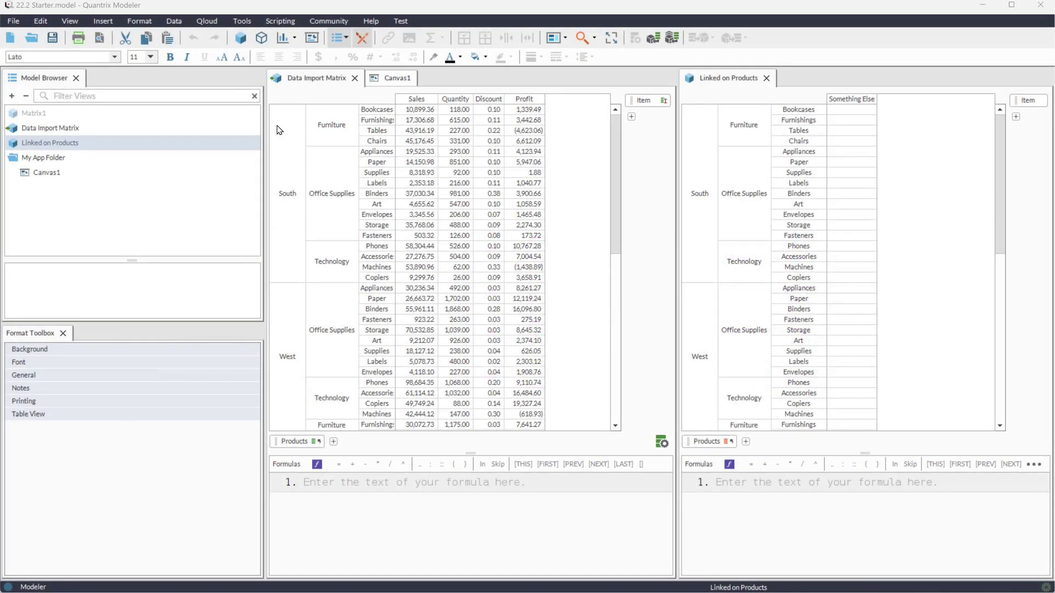
Step: In Quantrix Modeler, with both matrix views closed, place a Next navigation button on Canvas1 and set the canvas to Interact mode
{"action": "left_click", "coordinate": [354, 78]}
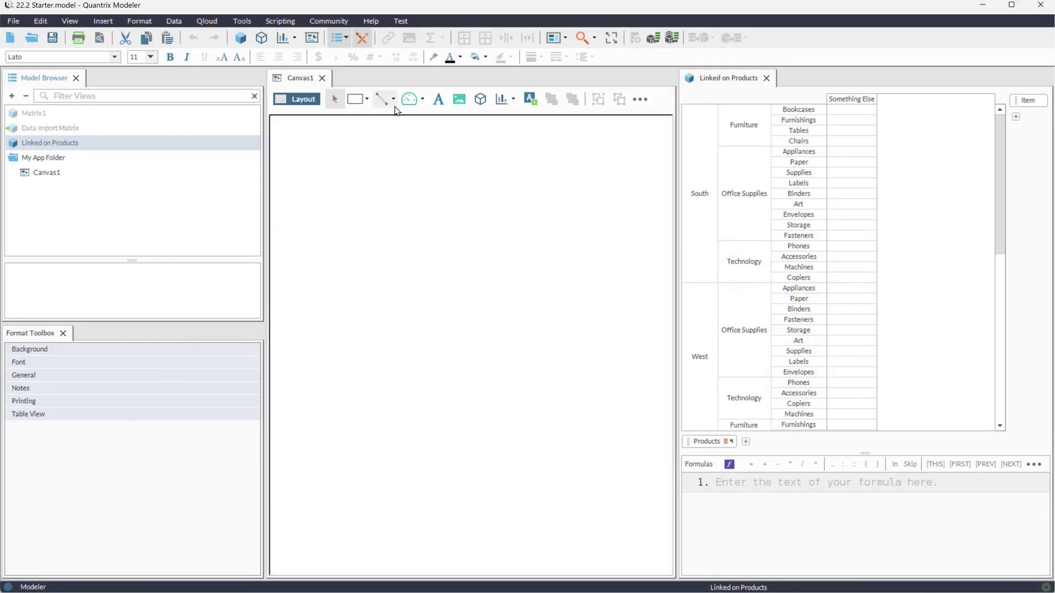
{"action": "left_click", "coordinate": [767, 78]}
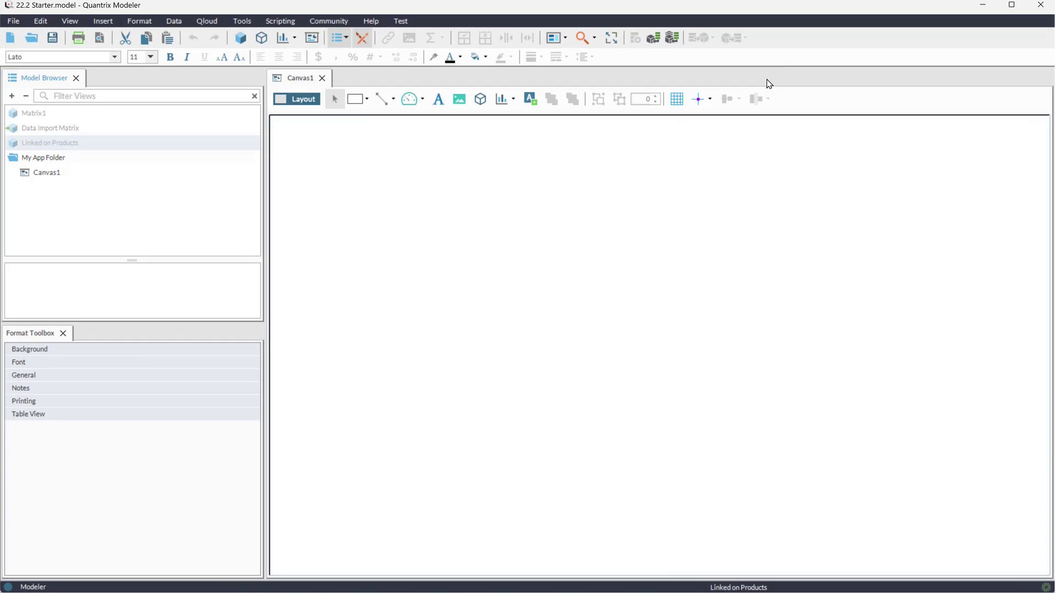
{"action": "left_click", "coordinate": [530, 99]}
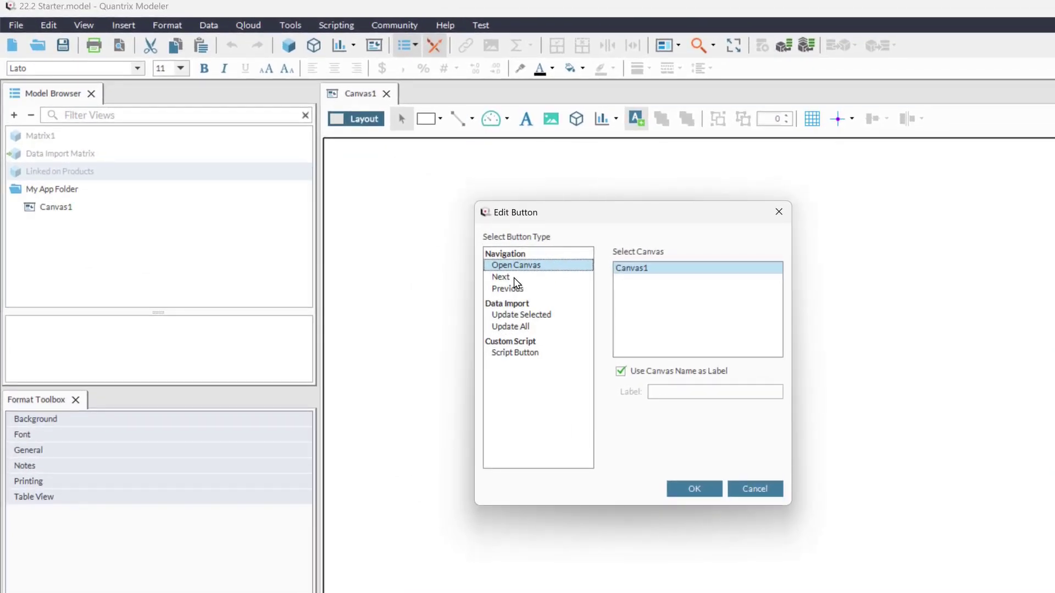
{"action": "left_click", "coordinate": [514, 279]}
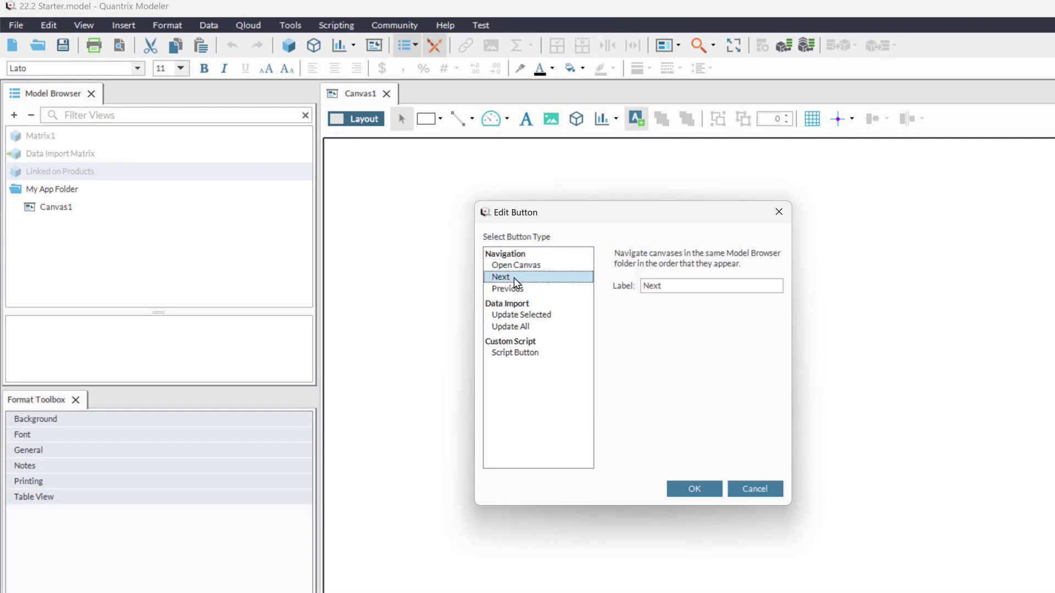
{"action": "left_click", "coordinate": [696, 489]}
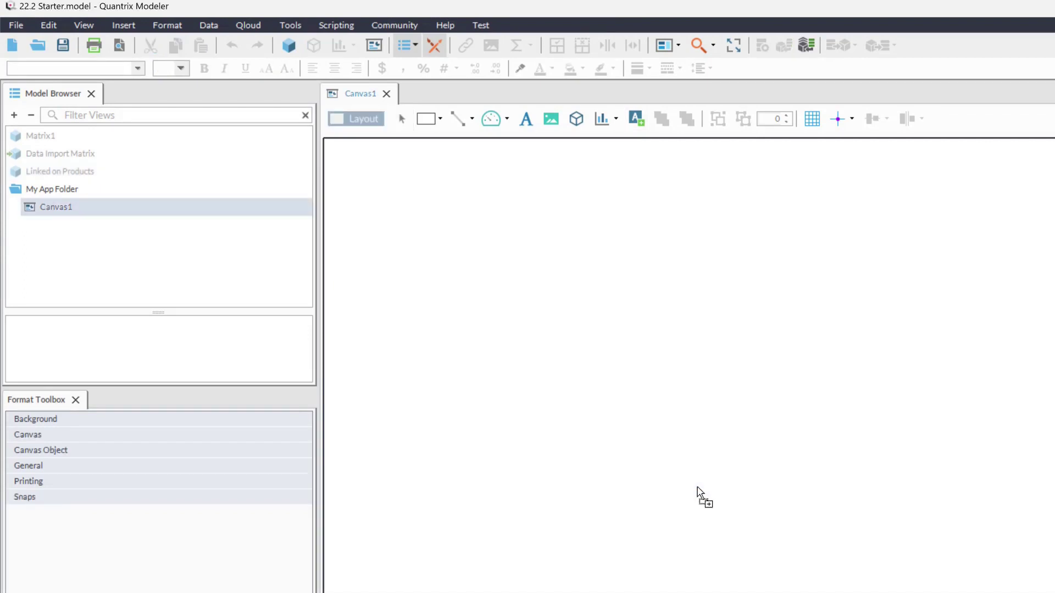
{"action": "left_click", "coordinate": [511, 179]}
{"action": "left_click", "coordinate": [358, 118]}
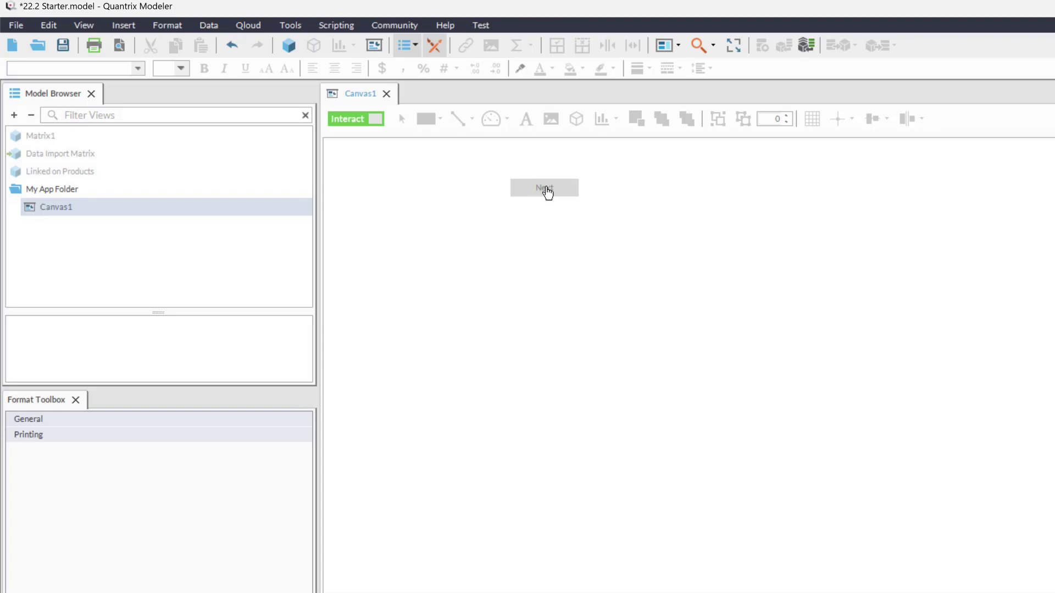
Step: Close Canvas1 and create a second canvas in My App Folder containing a Previous navigation button
{"action": "left_click", "coordinate": [387, 93]}
{"action": "left_click", "coordinate": [373, 45]}
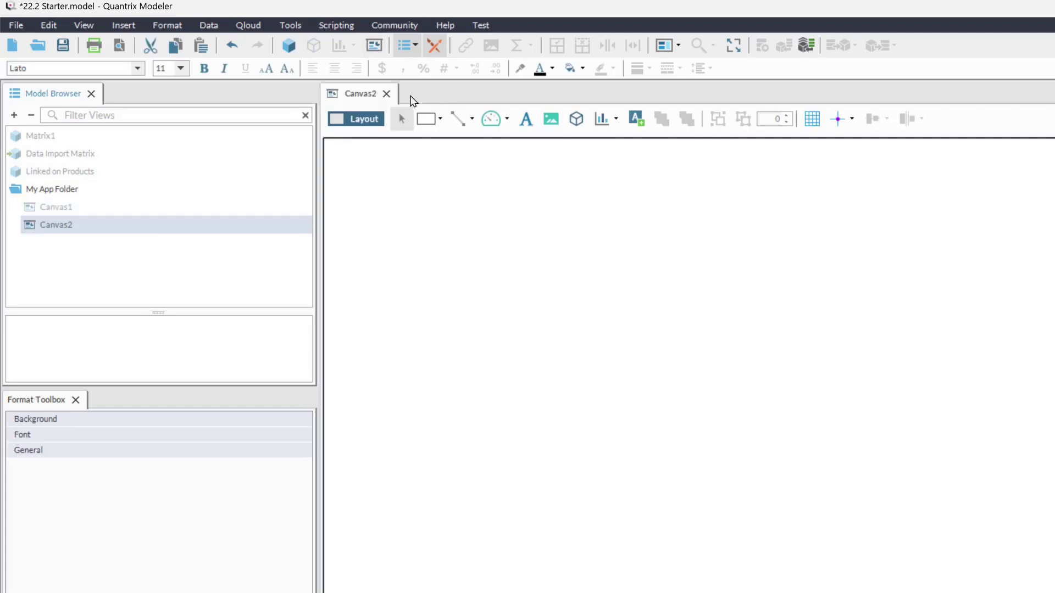
{"action": "left_click", "coordinate": [636, 119]}
{"action": "left_click", "coordinate": [511, 291]}
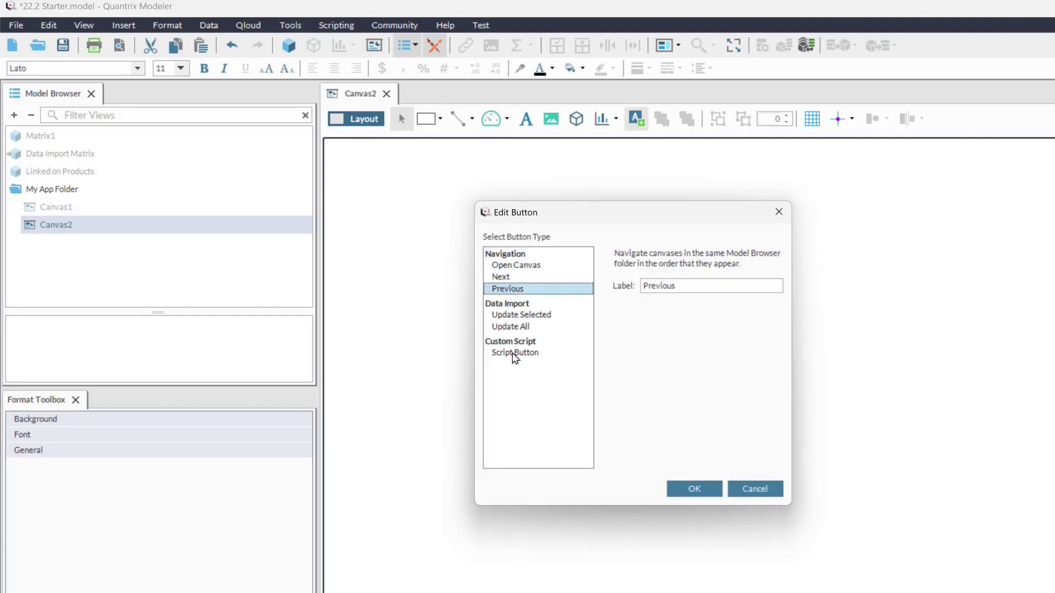
{"action": "left_click", "coordinate": [693, 488]}
{"action": "left_click", "coordinate": [379, 210]}
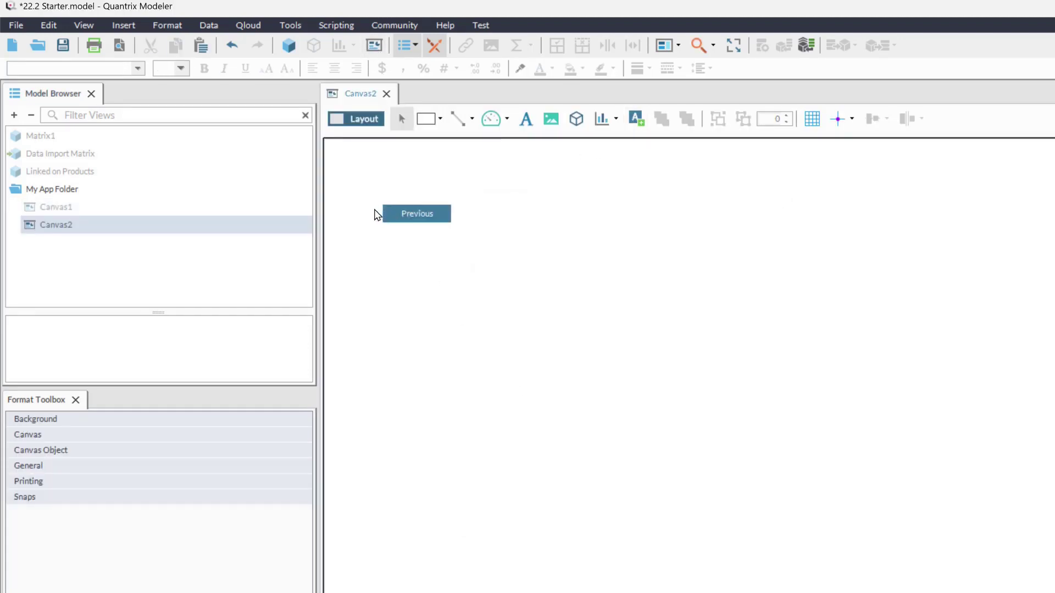
Step: Set Canvas2 to Interact mode and test moving between the two canvases with the Previous and Next buttons
{"action": "left_click", "coordinate": [337, 119]}
{"action": "left_click", "coordinate": [438, 219]}
{"action": "left_click", "coordinate": [506, 192]}
{"action": "left_click", "coordinate": [431, 220]}
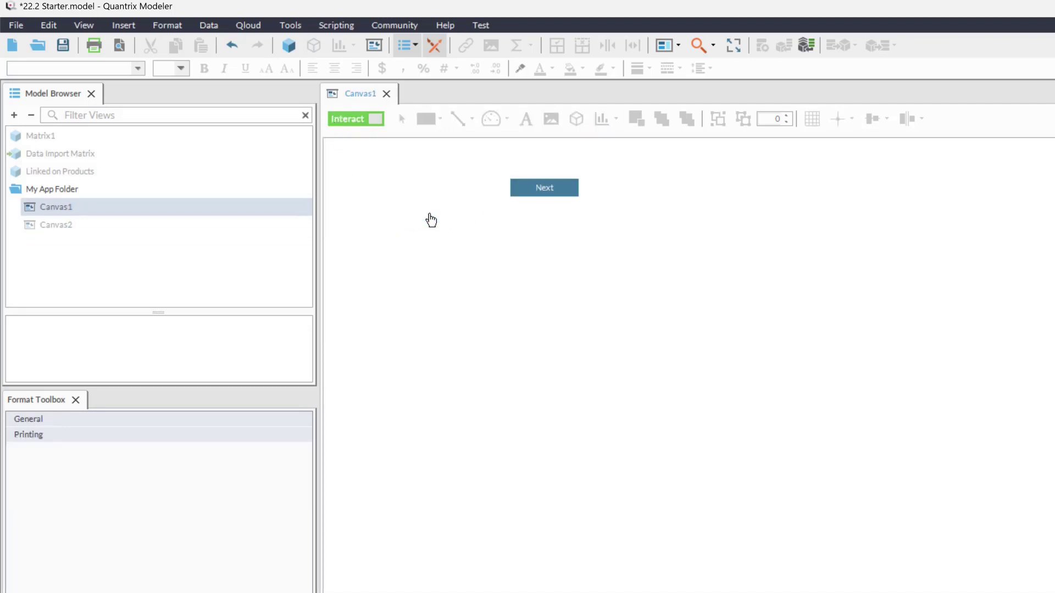
Step: Move Canvas1 below Canvas2 in My App Folder and place a Previous navigation button on Canvas1 beside its Next button
{"action": "left_click_drag", "start_coordinate": [153, 214], "coordinate": [149, 232]}
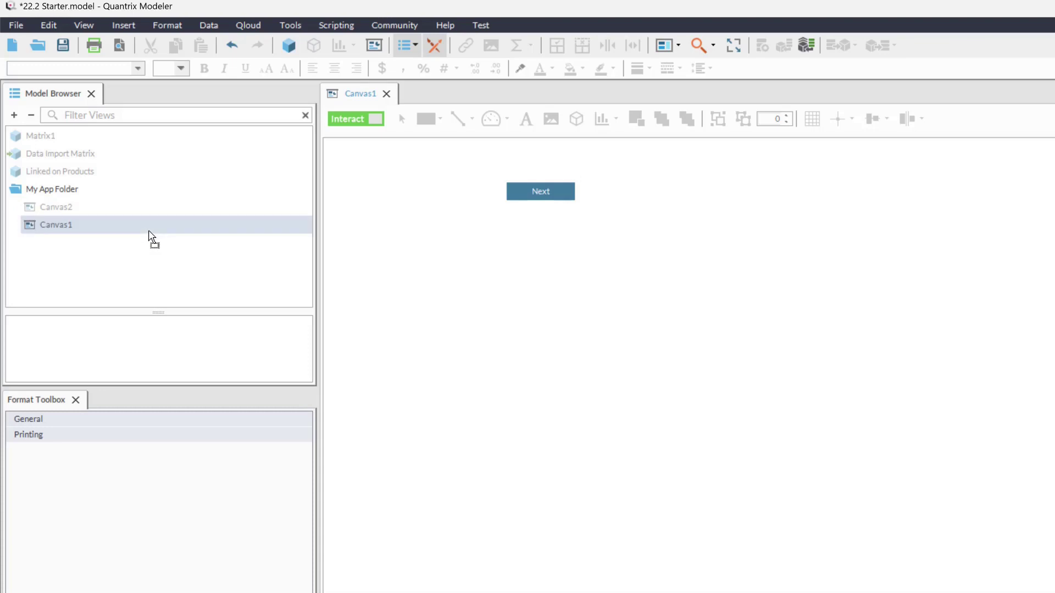
{"action": "left_click", "coordinate": [351, 120]}
{"action": "left_click", "coordinate": [644, 122]}
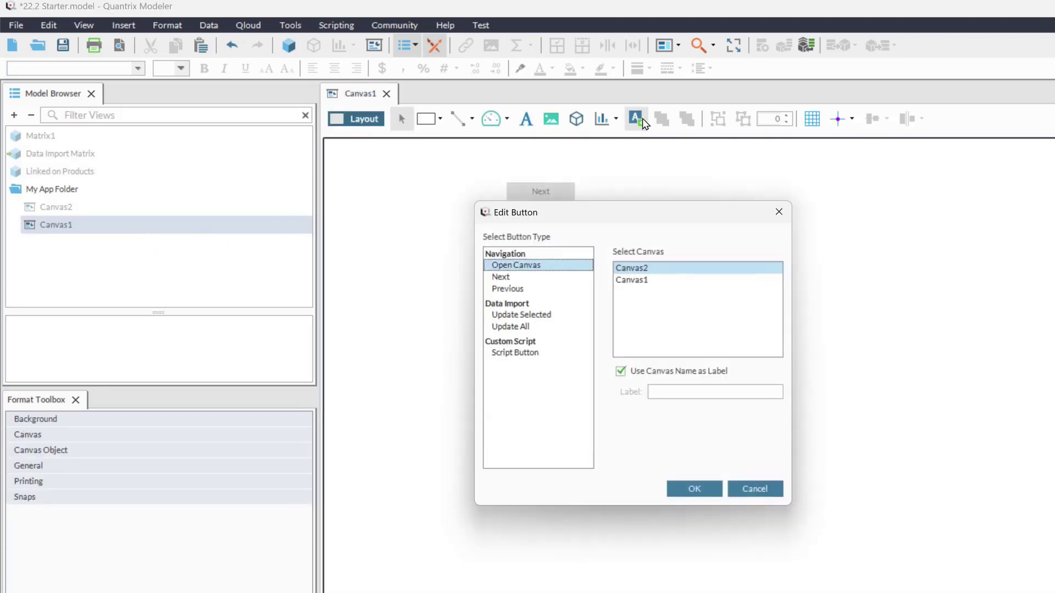
{"action": "left_click", "coordinate": [522, 289]}
{"action": "left_click", "coordinate": [684, 489]}
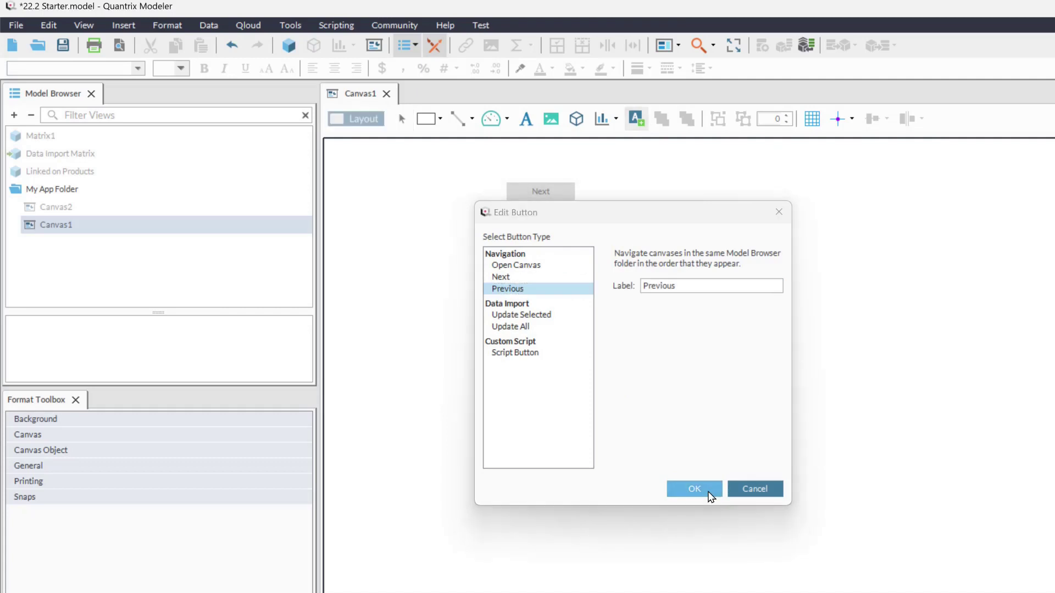
{"action": "left_click", "coordinate": [378, 187]}
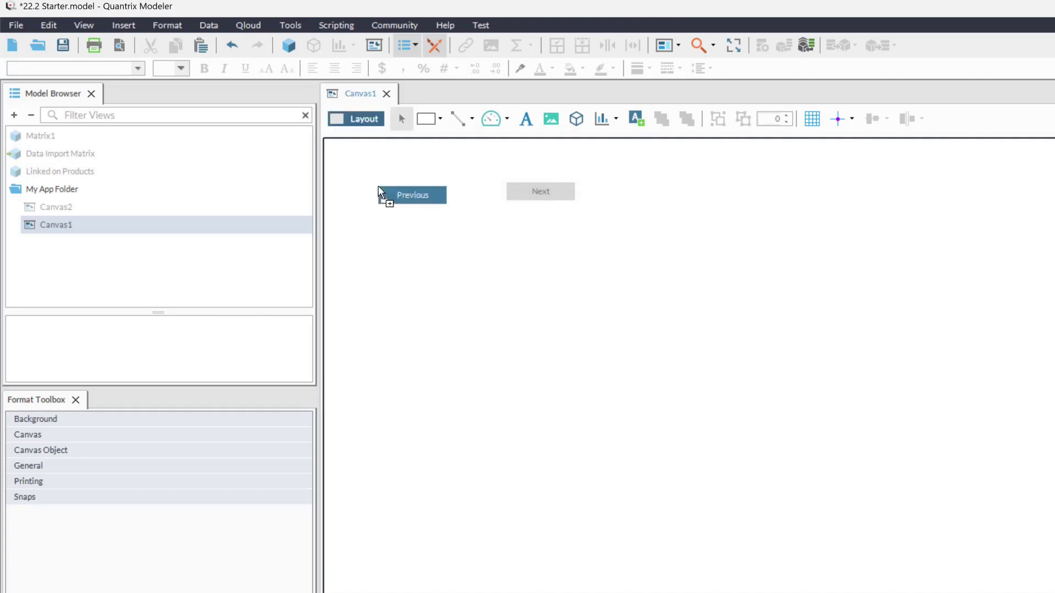
Step: Go to Canvas2 with the Previous button in Interact mode and place a Next navigation button beside its Previous button
{"action": "left_click", "coordinate": [345, 118]}
{"action": "left_click", "coordinate": [413, 197]}
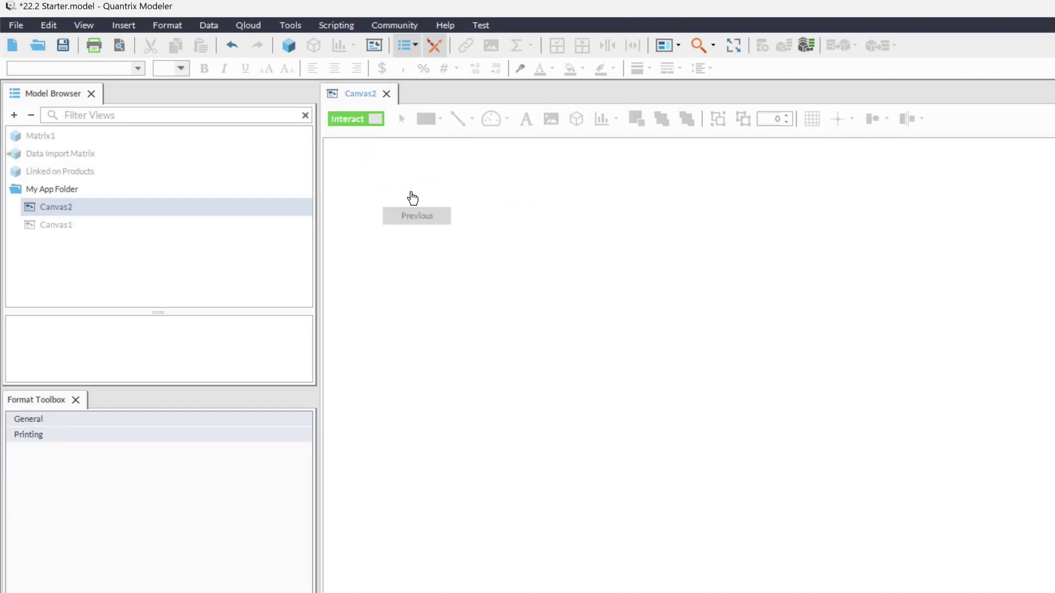
{"action": "left_click", "coordinate": [356, 120]}
{"action": "left_click", "coordinate": [638, 121]}
{"action": "left_click", "coordinate": [526, 278]}
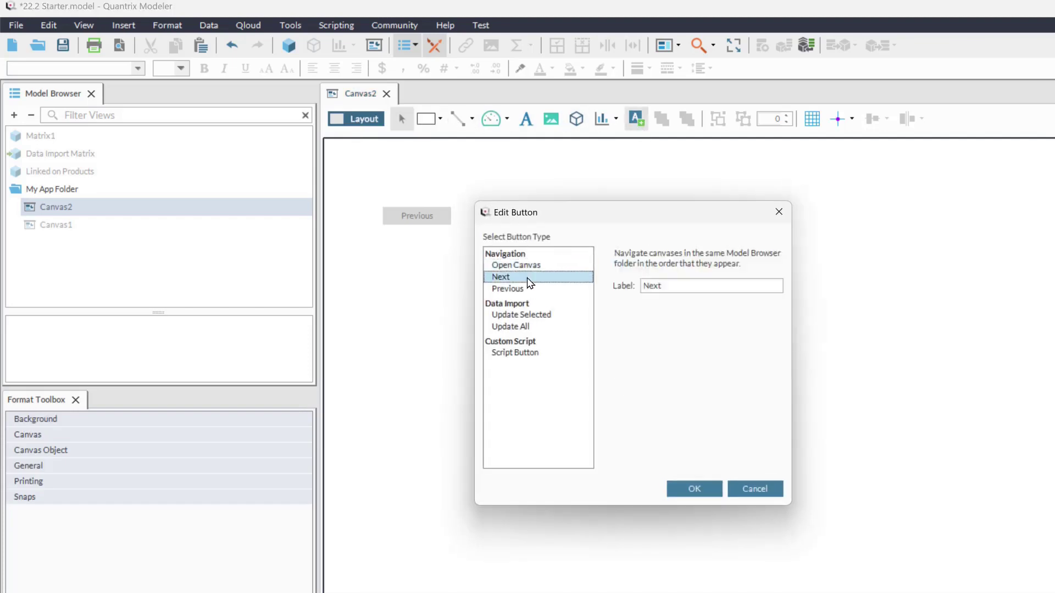
{"action": "left_click", "coordinate": [690, 489]}
{"action": "left_click", "coordinate": [504, 216]}
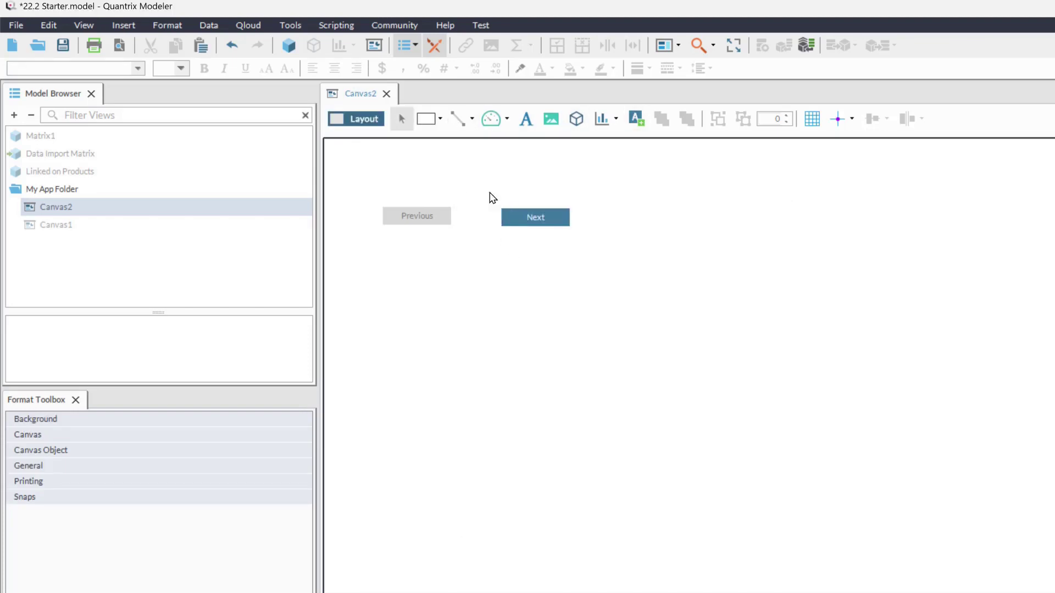
Step: Set Canvas2 to Interact mode and test moving to Canvas1 and back with the Next and Previous buttons
{"action": "left_click", "coordinate": [367, 120]}
{"action": "left_click", "coordinate": [548, 220]}
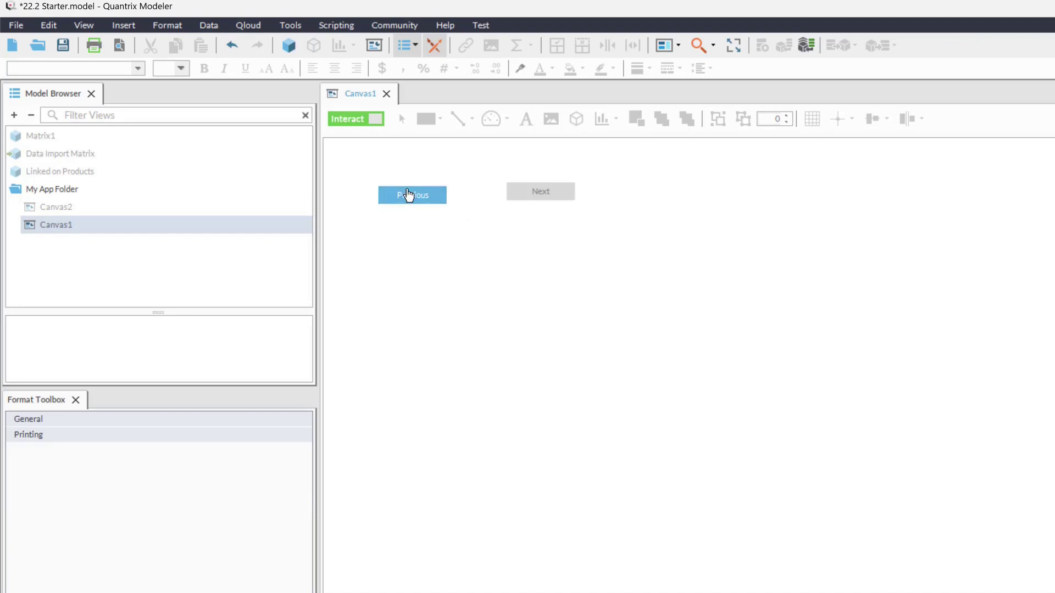
{"action": "left_click", "coordinate": [408, 195]}
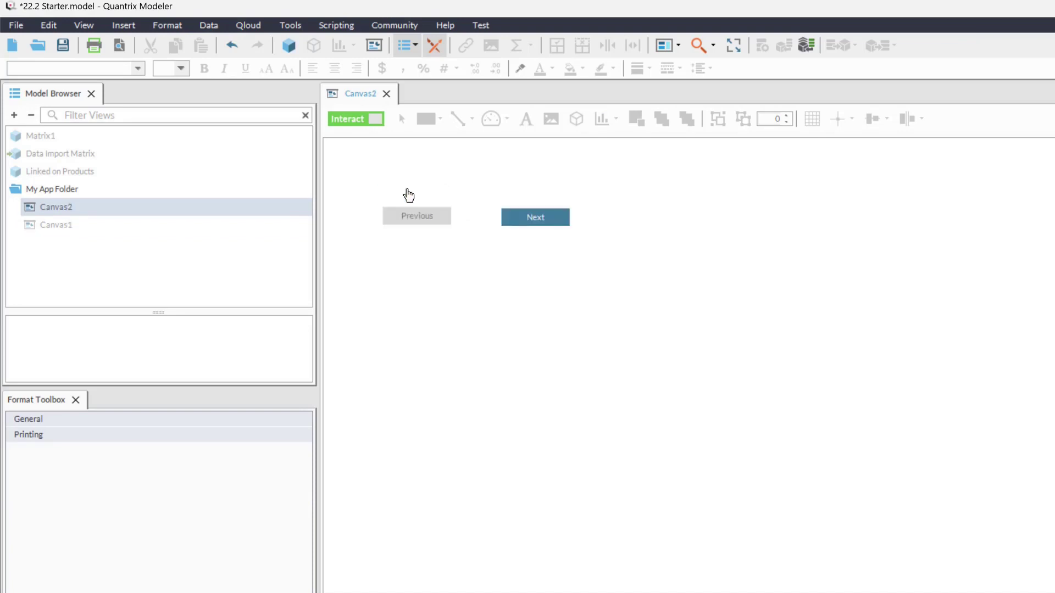
Step: Create a new folder above My App Folder and add a new canvas inside it
{"action": "right_click", "coordinate": [247, 172]}
{"action": "mouse_move", "coordinate": [311, 331]}
{"action": "left_click", "coordinate": [376, 335]}
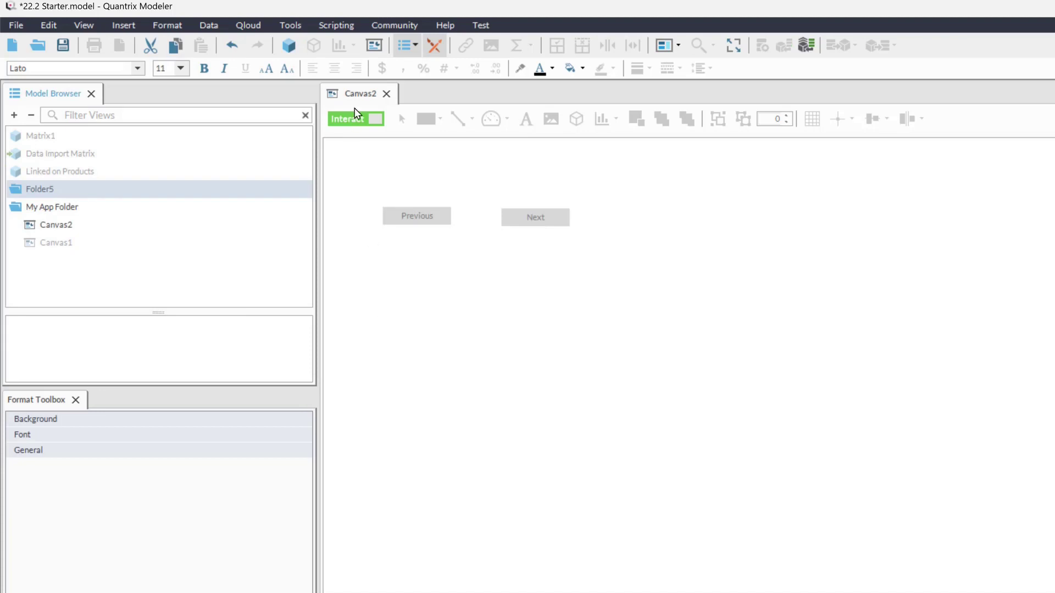
{"action": "left_click", "coordinate": [373, 47]}
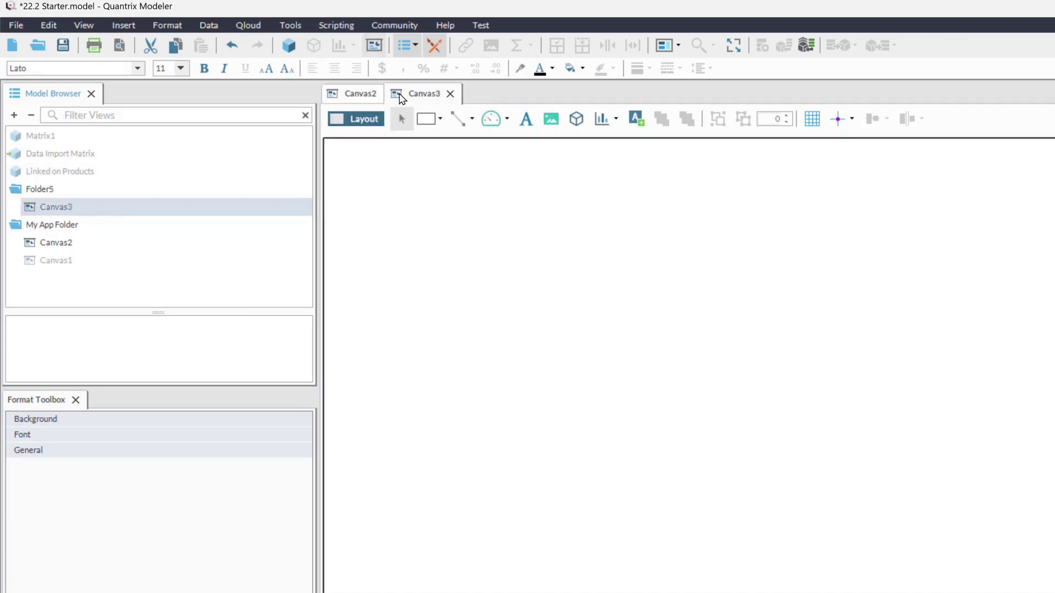
Step: Place an Open Canvas navigation button on Canvas3 that opens Canvas1 and uses the canvas name as its label
{"action": "left_click", "coordinate": [636, 118]}
{"action": "left_click", "coordinate": [637, 292]}
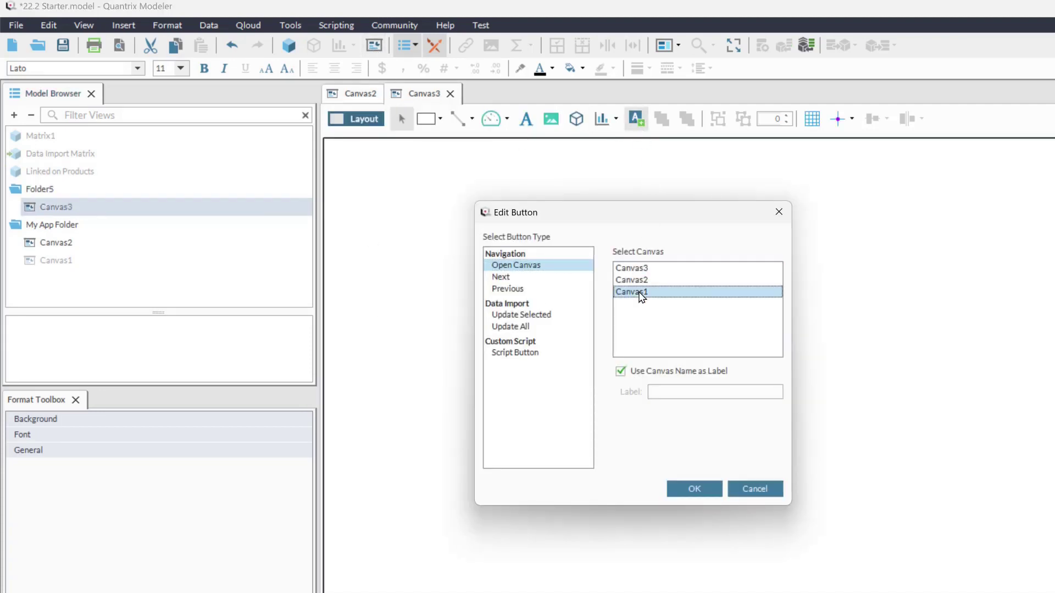
{"action": "left_click", "coordinate": [687, 488]}
{"action": "left_click", "coordinate": [465, 230]}
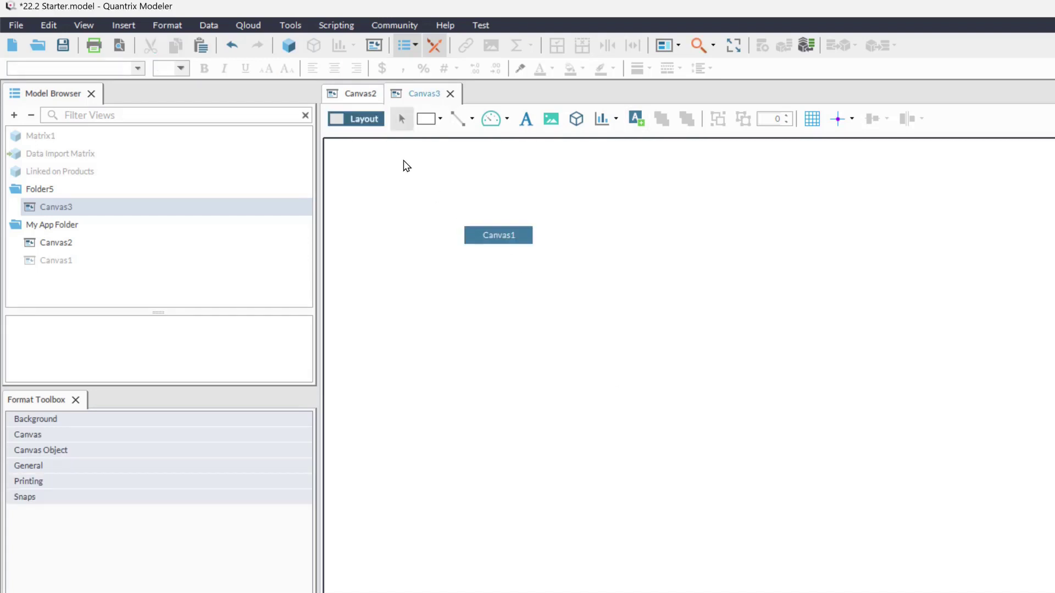
Step: Set Canvas3 to Interact mode and test its Canvas1 button, continuing to Canvas2 with the Previous button
{"action": "left_click", "coordinate": [370, 118]}
{"action": "left_click", "coordinate": [511, 241]}
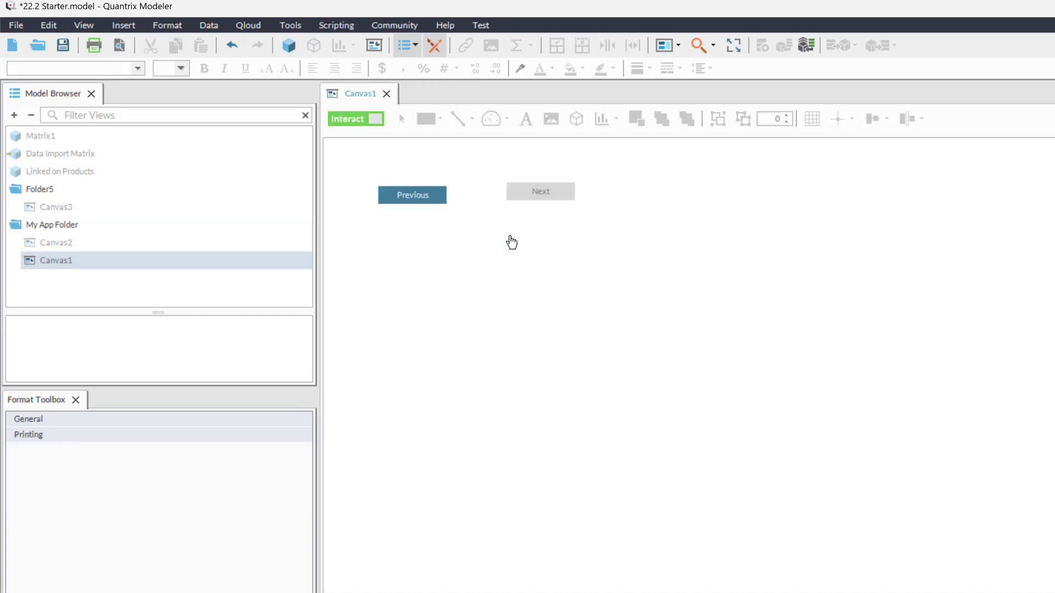
{"action": "left_click", "coordinate": [417, 202]}
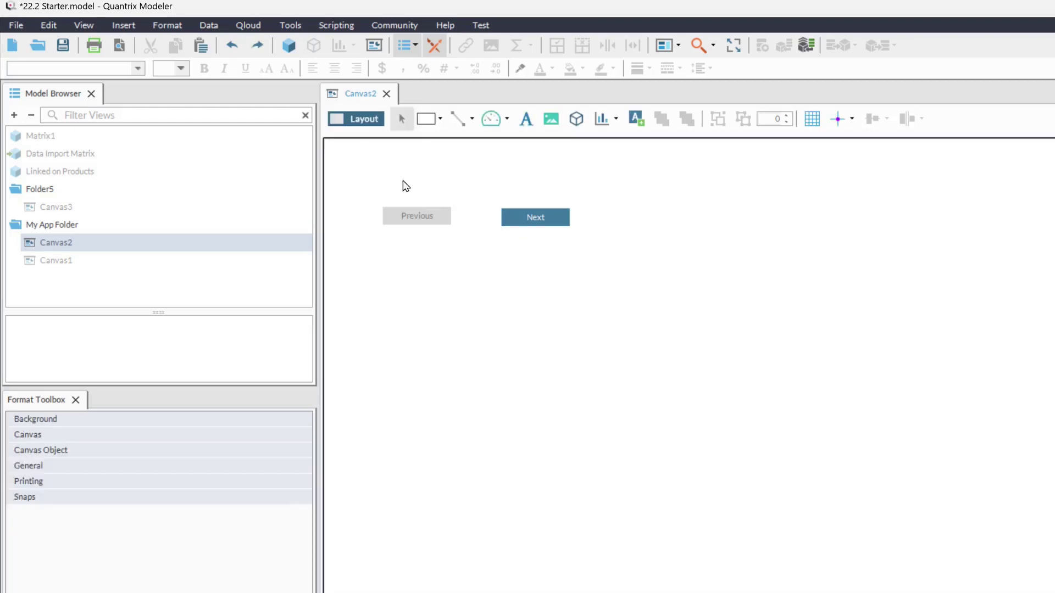
Step: Add an Update Selected button for Data Import Matrix to Canvas2 with Use Embedded Credentials turned off, and run it in Interact mode
{"action": "left_click", "coordinate": [635, 118]}
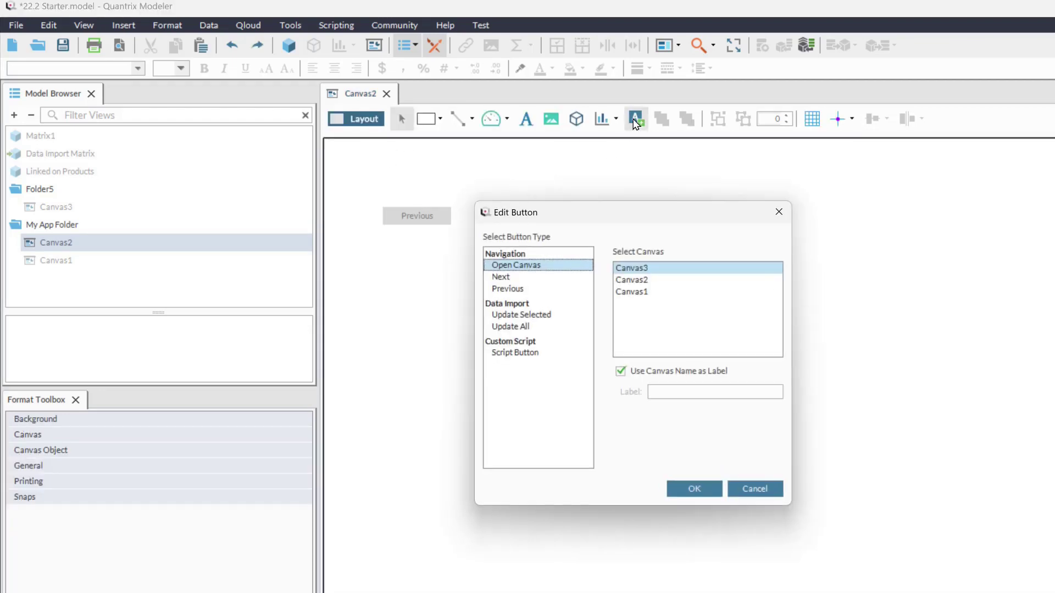
{"action": "left_click", "coordinate": [530, 315]}
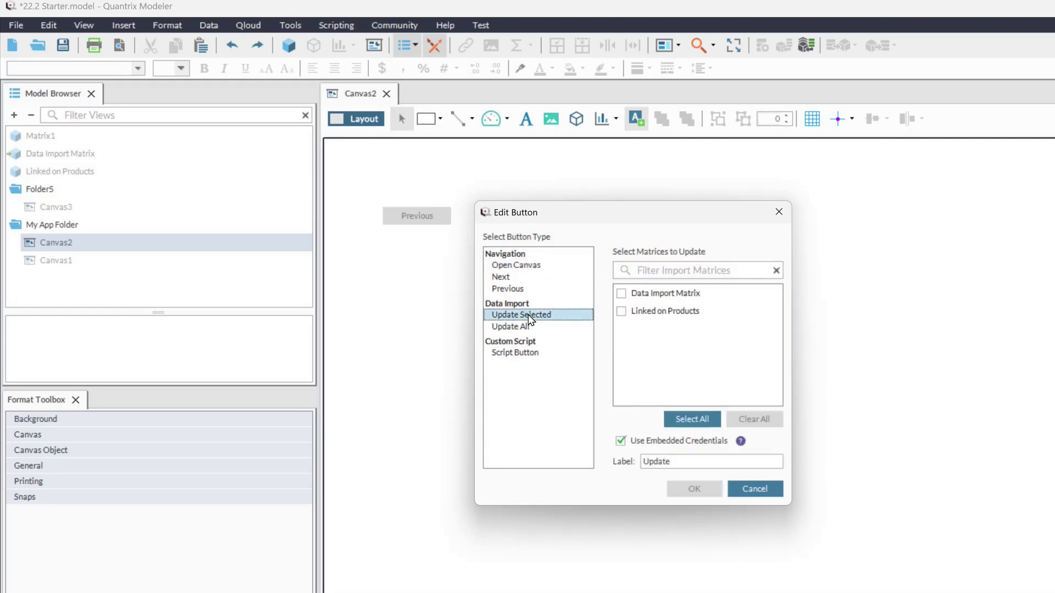
{"action": "left_click", "coordinate": [625, 297]}
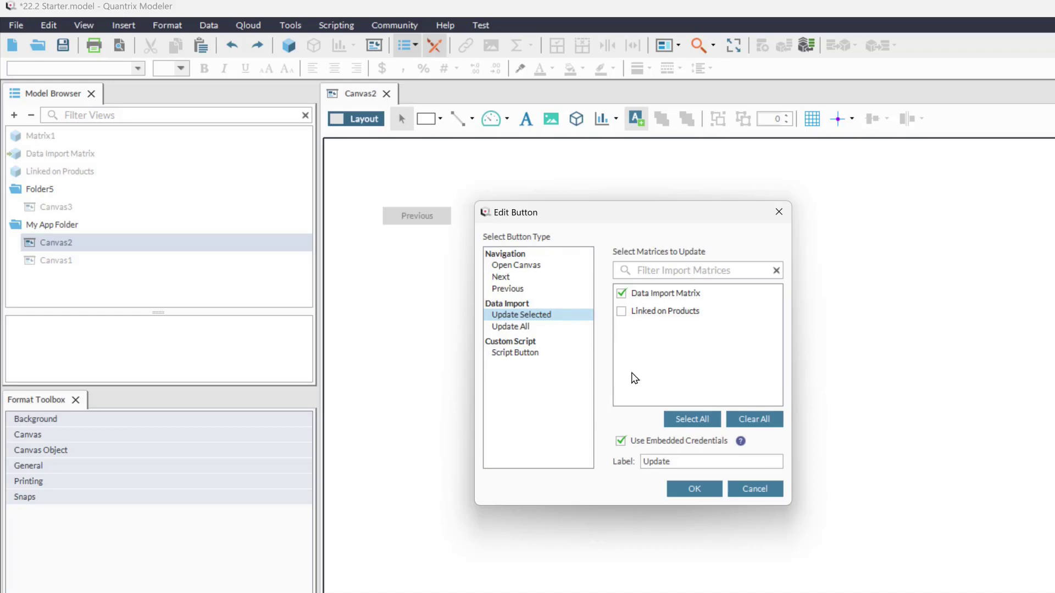
{"action": "left_click", "coordinate": [620, 440]}
{"action": "left_click_drag", "start_coordinate": [561, 363], "coordinate": [457, 288]}
{"action": "left_click", "coordinate": [360, 121]}
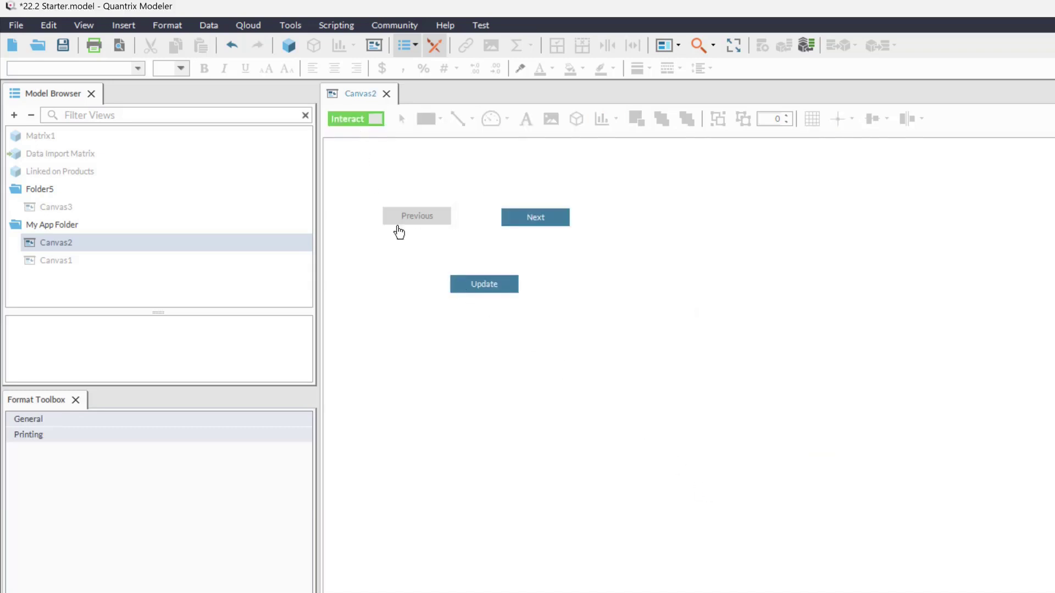
{"action": "left_click", "coordinate": [498, 285]}
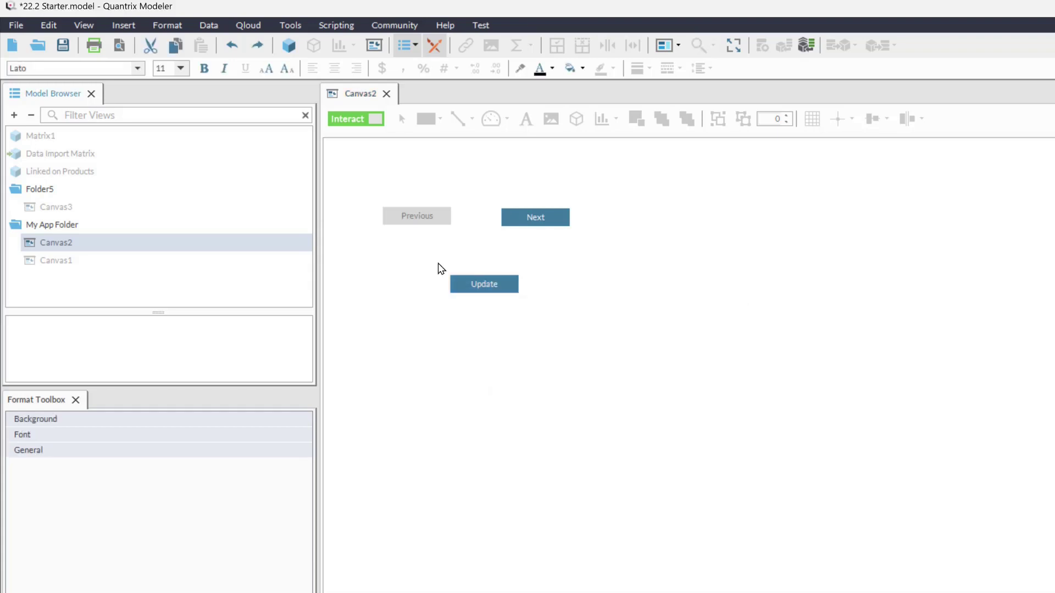
Step: Rename Canvas1 in My App Folder as Awesome
{"action": "left_click", "coordinate": [71, 262]}
{"action": "right_click", "coordinate": [71, 262]}
{"action": "left_click", "coordinate": [103, 287]}
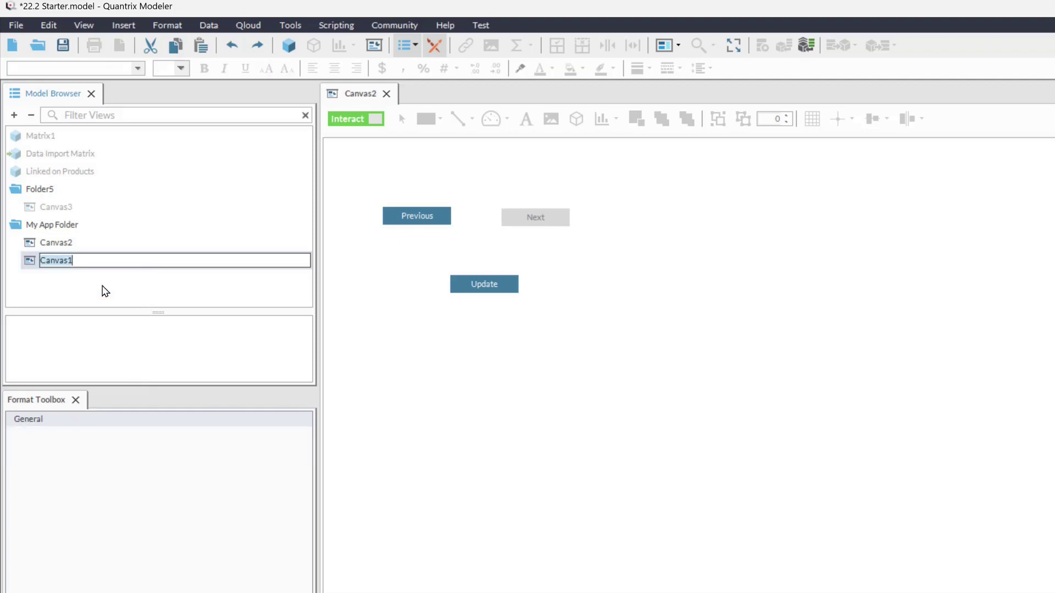
{"action": "type", "text": "Awesome"}
{"action": "key", "text": "Return"}
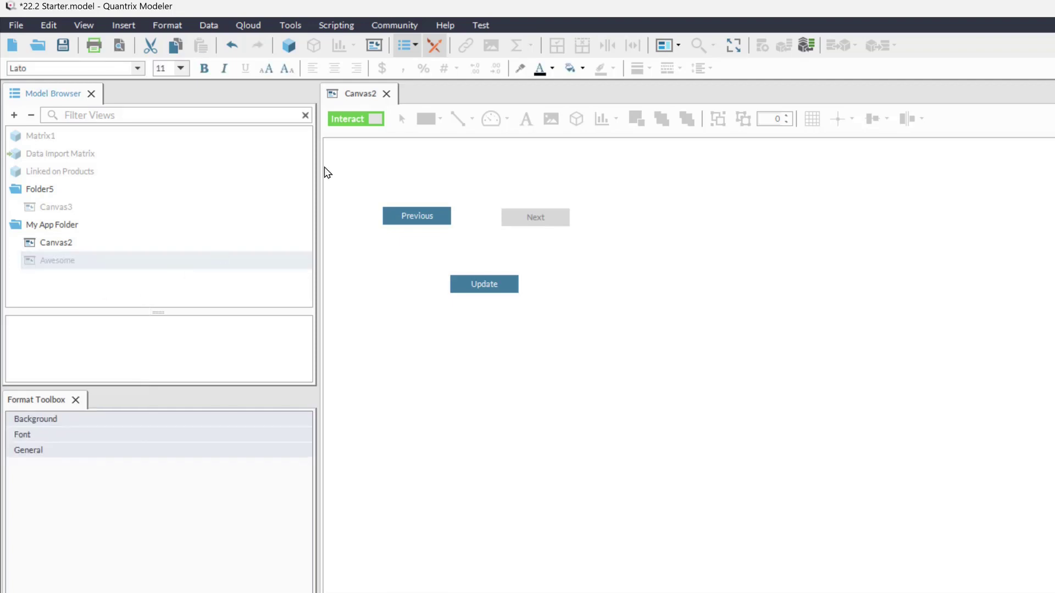
Step: Close Canvas2, open Canvas3 and use its Awesome button to go to the renamed canvas
{"action": "left_click", "coordinate": [386, 93]}
{"action": "double_click", "coordinate": [85, 205]}
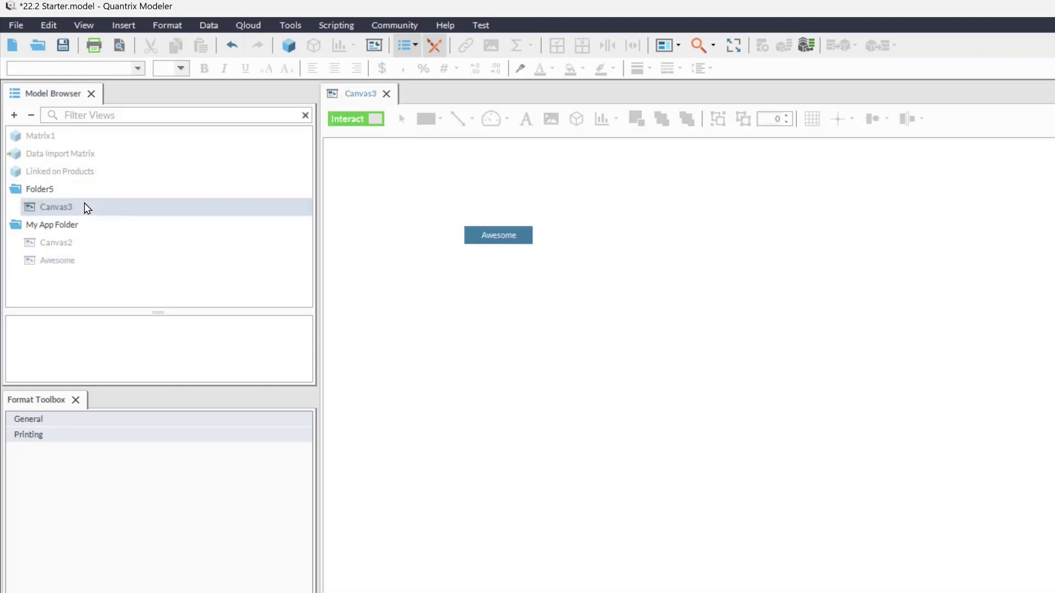
{"action": "left_click", "coordinate": [492, 238]}
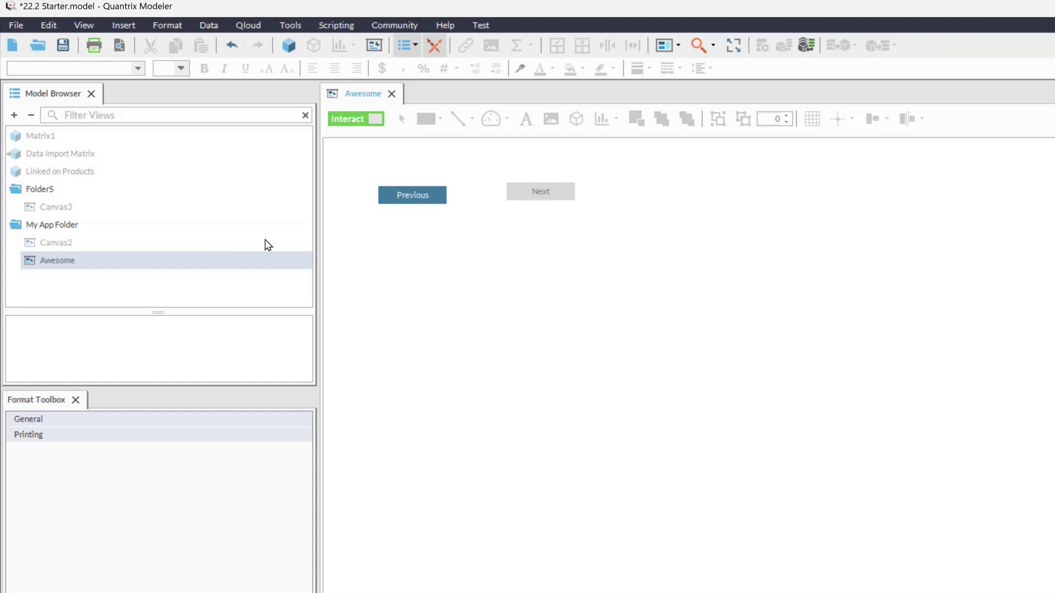
Step: Move Canvas2 below Awesome in My App Folder and test the navigation buttons on the Awesome canvas
{"action": "left_click_drag", "start_coordinate": [198, 242], "coordinate": [212, 258]}
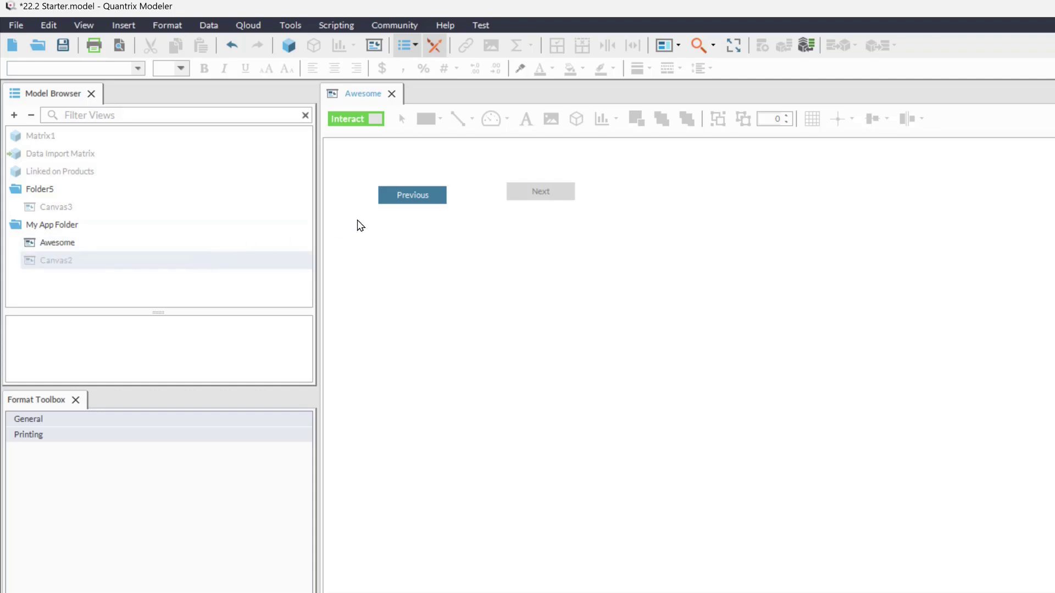
{"action": "left_click", "coordinate": [400, 197]}
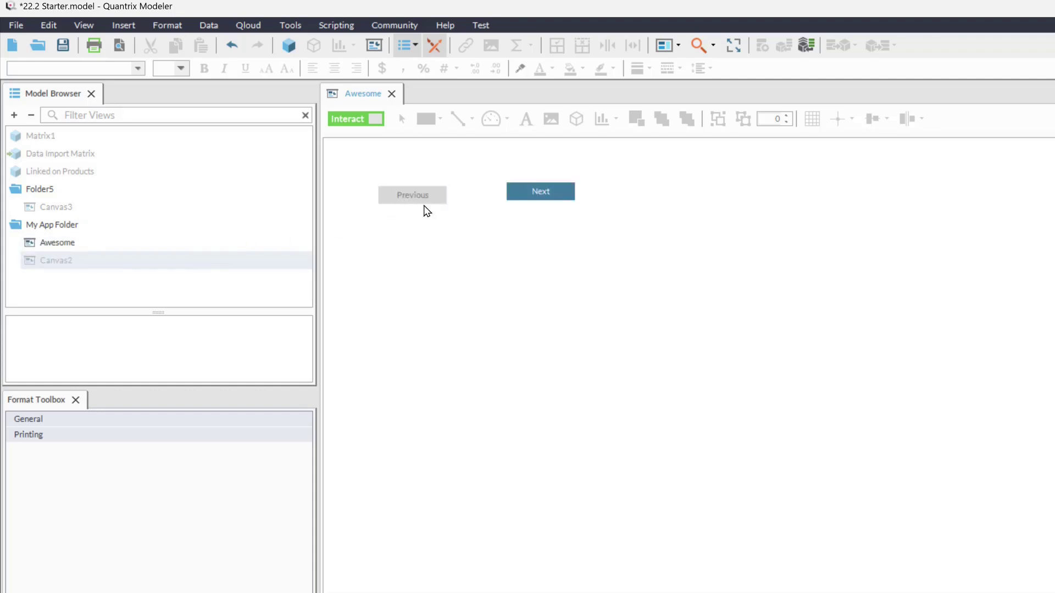
{"action": "left_click", "coordinate": [529, 195]}
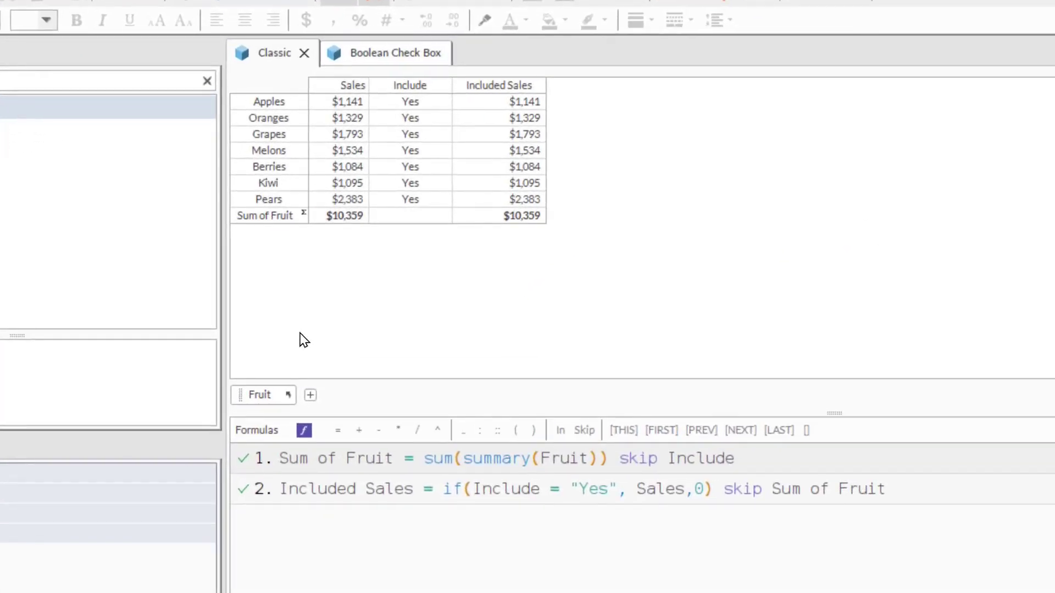
Step: In the Classic matrix, set Include to No for Oranges and Grapes
{"action": "left_click", "coordinate": [445, 118]}
{"action": "left_click", "coordinate": [443, 118]}
{"action": "left_click", "coordinate": [430, 149]}
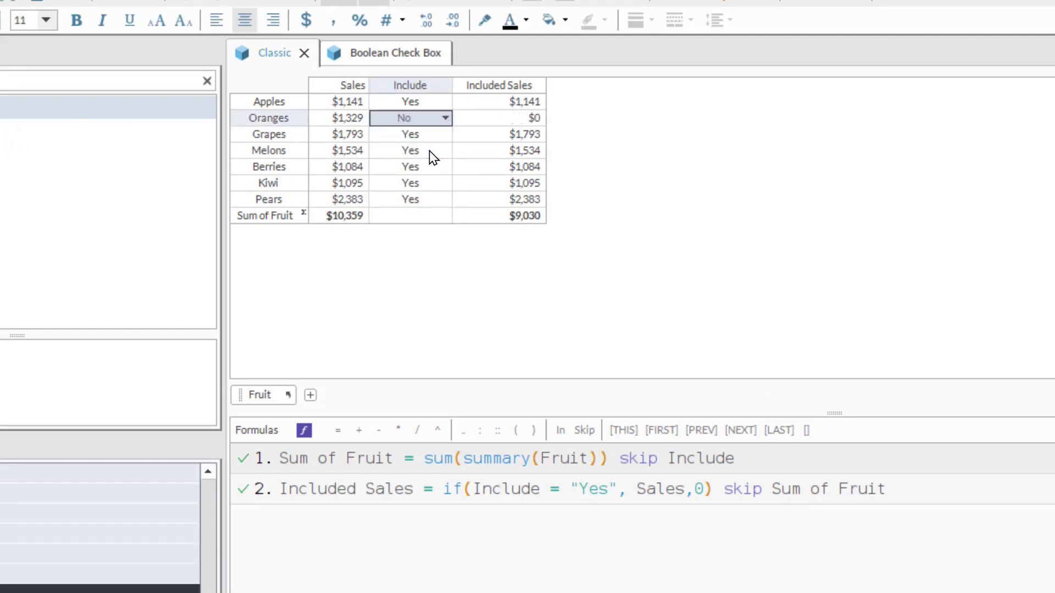
{"action": "left_click", "coordinate": [442, 134]}
{"action": "left_click", "coordinate": [443, 134]}
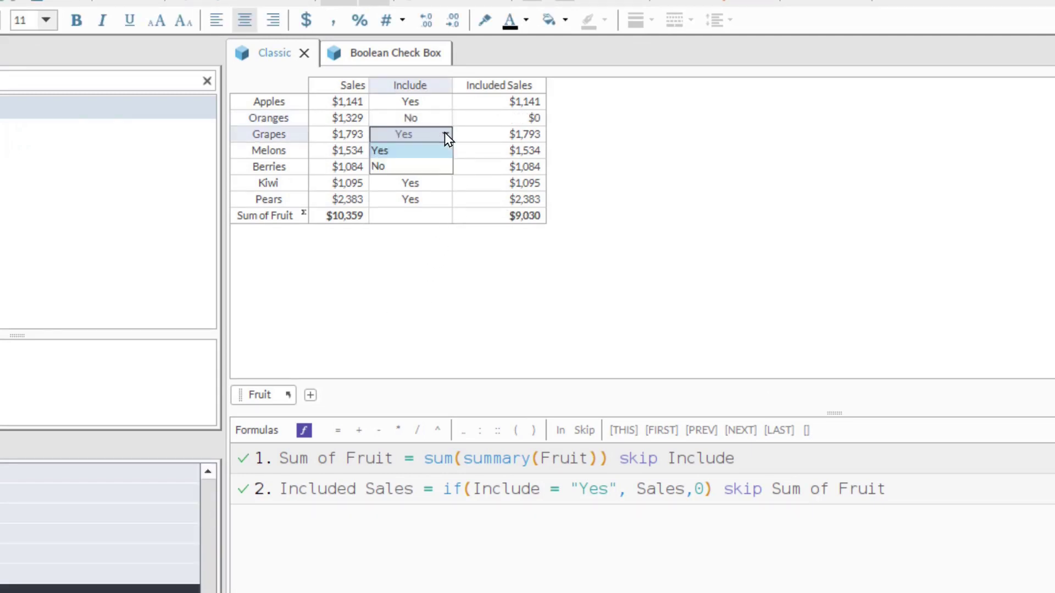
{"action": "left_click", "coordinate": [430, 161]}
{"action": "left_click", "coordinate": [607, 169]}
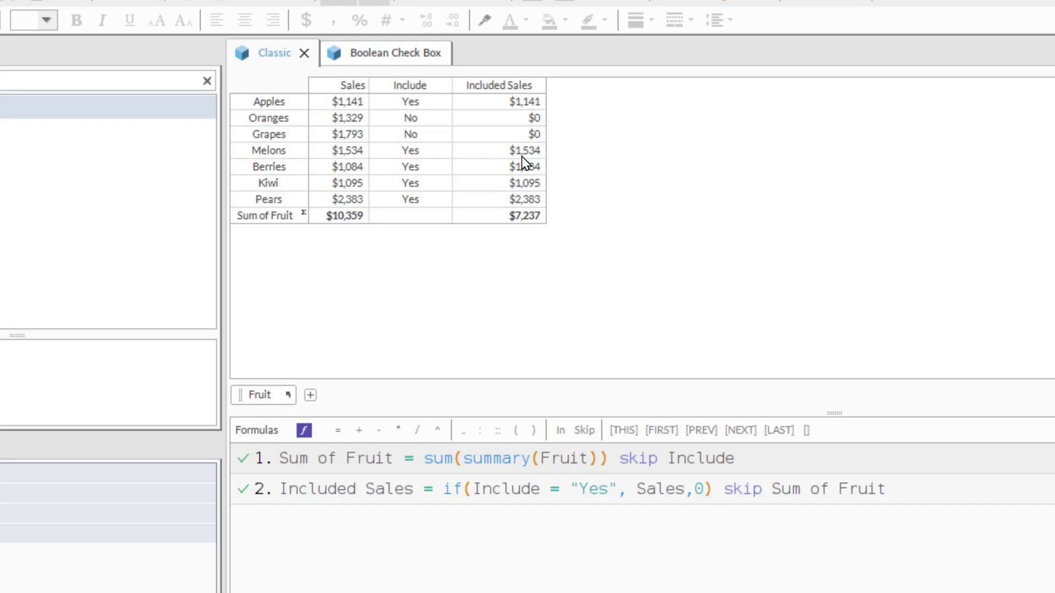
Step: In the Boolean Check Box matrix, uncheck Include for Oranges and Grapes, and toggle Melons off and back on
{"action": "left_click", "coordinate": [426, 53]}
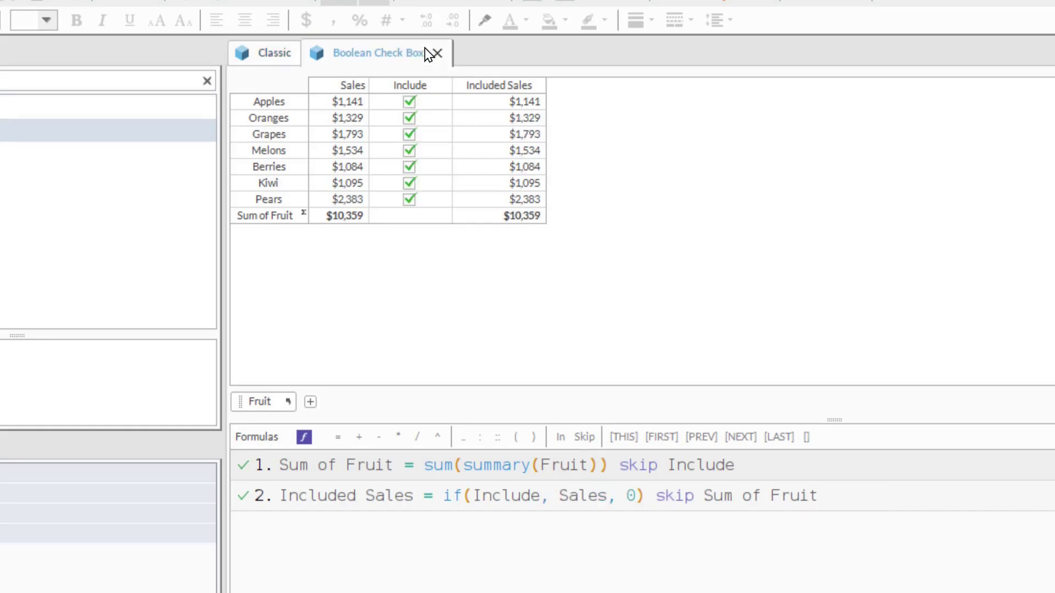
{"action": "left_click", "coordinate": [409, 118]}
{"action": "left_click", "coordinate": [409, 134]}
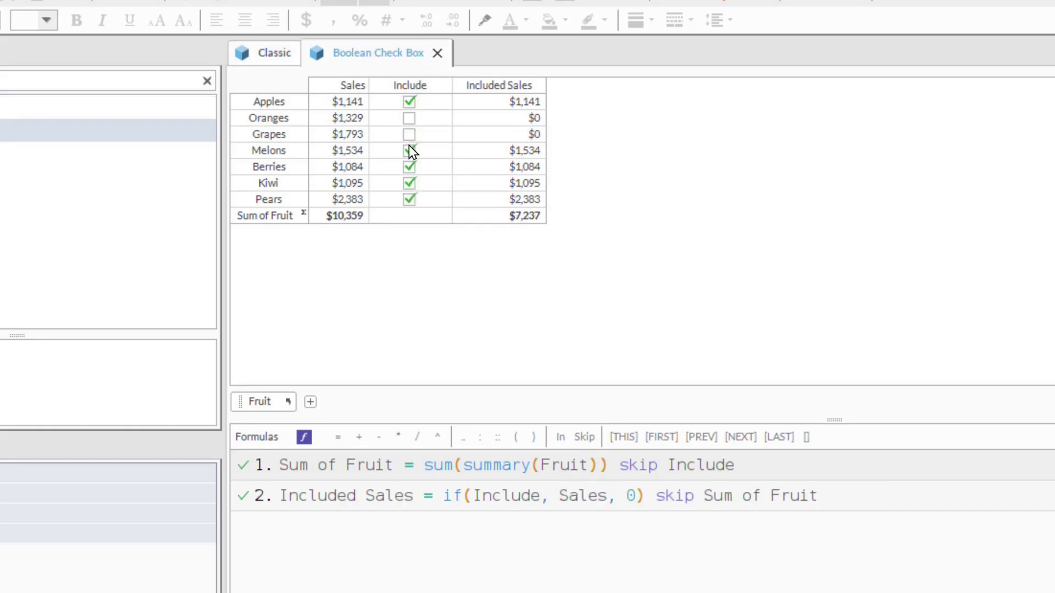
{"action": "left_click", "coordinate": [410, 151]}
{"action": "left_click", "coordinate": [410, 151]}
Step: Set the Boolean input constraint on the Include cells from Apples to Pears to show a box only on hover
{"action": "left_click_drag", "start_coordinate": [433, 103], "coordinate": [434, 205]}
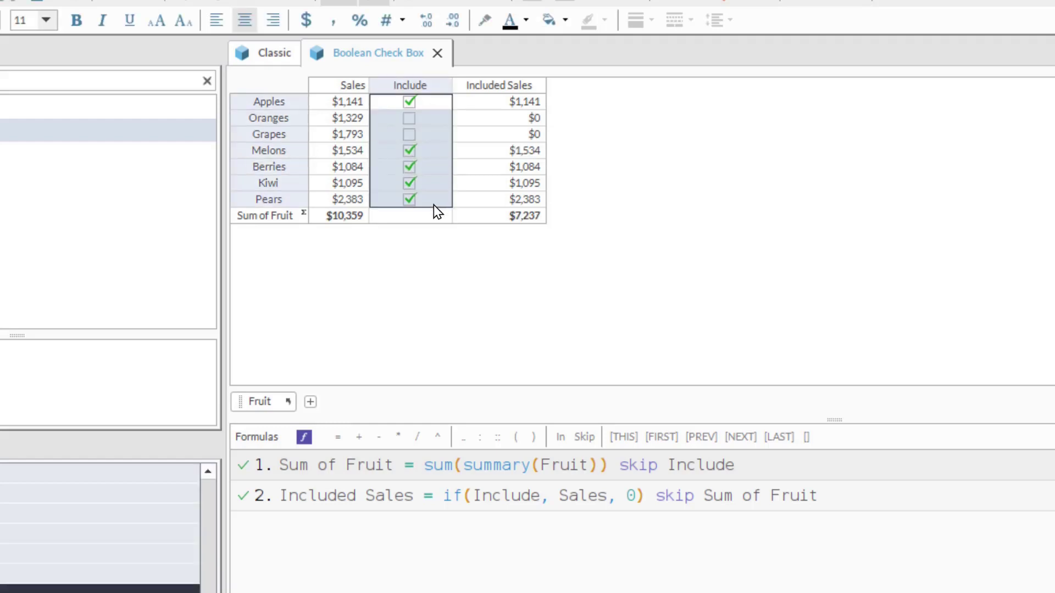
{"action": "right_click", "coordinate": [438, 204]}
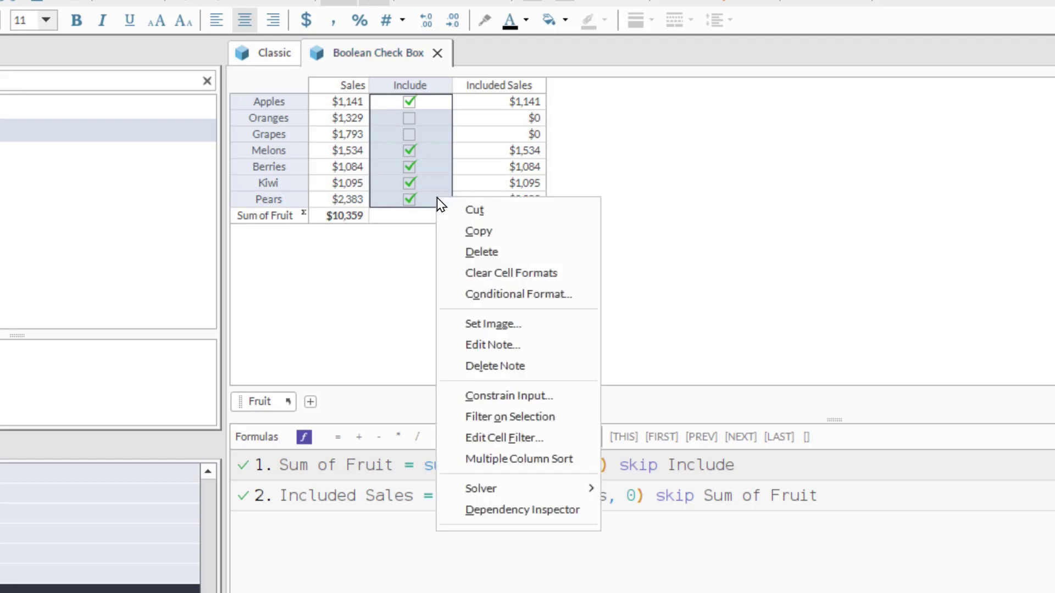
{"action": "left_click", "coordinate": [529, 396]}
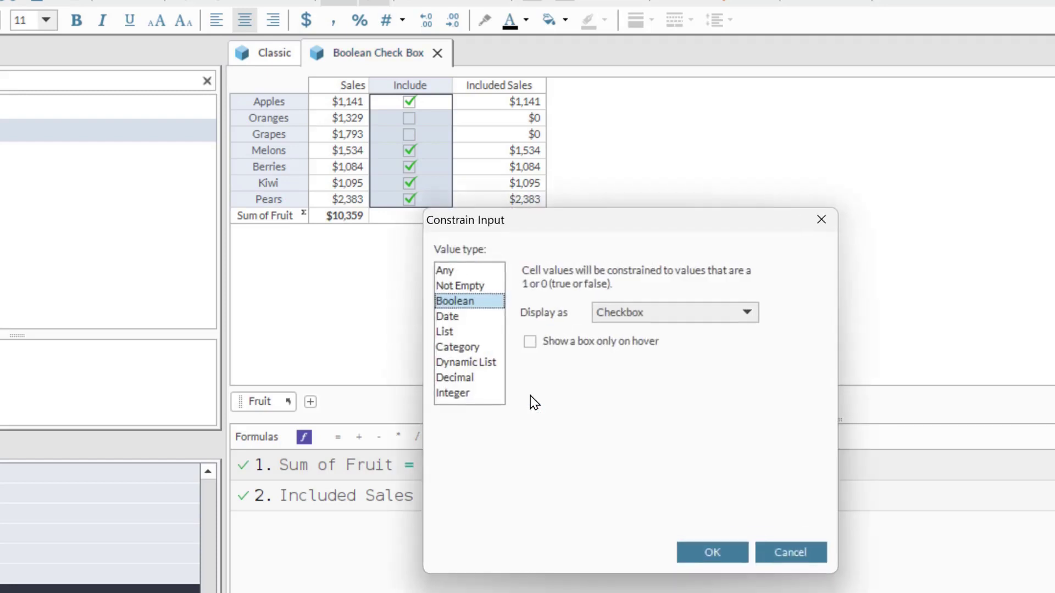
{"action": "left_click", "coordinate": [536, 344]}
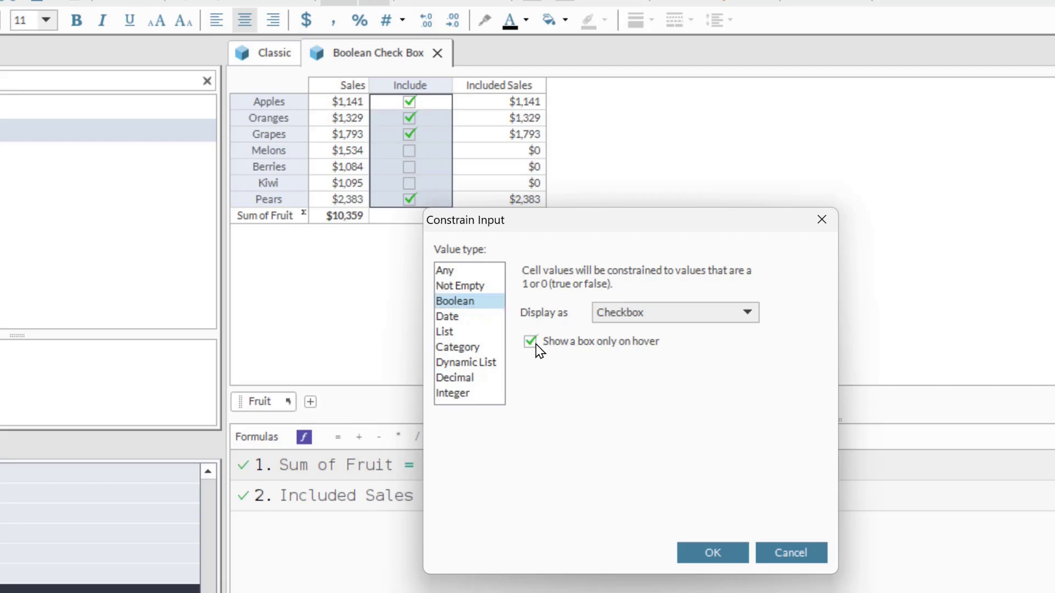
{"action": "left_click", "coordinate": [730, 559]}
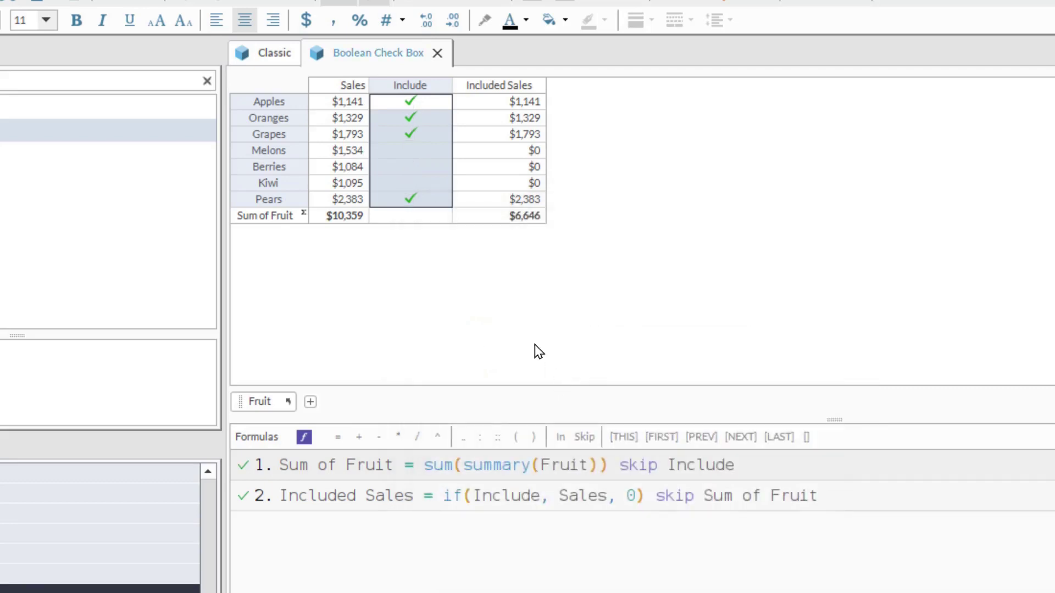
Step: Display the Include cells' Boolean constraint as Custom Values, showing true as "OK!" and false as "Nope!"
{"action": "right_click", "coordinate": [417, 133]}
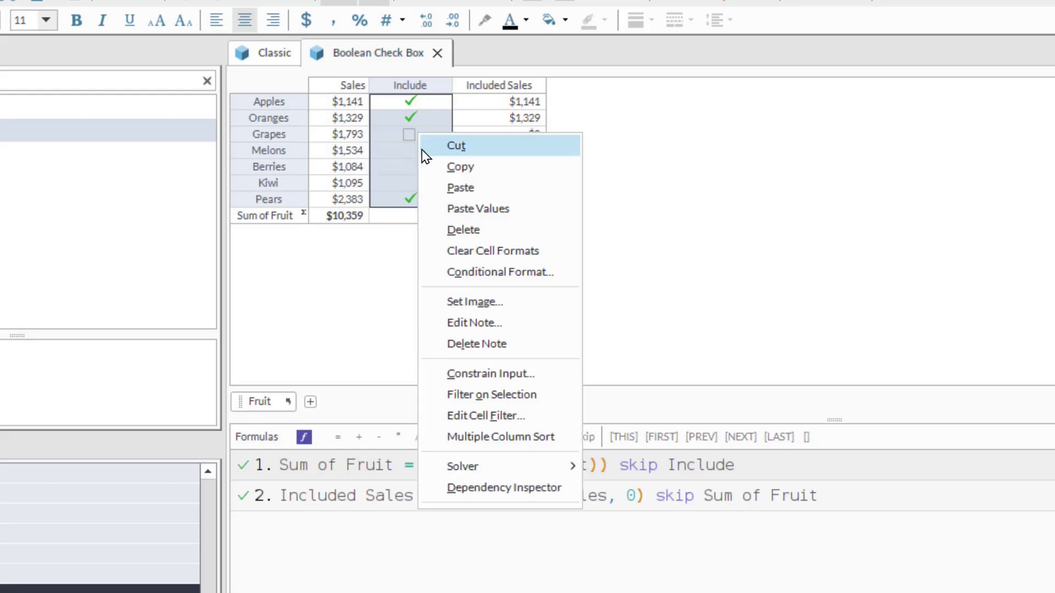
{"action": "left_click", "coordinate": [502, 373]}
{"action": "left_click", "coordinate": [657, 313]}
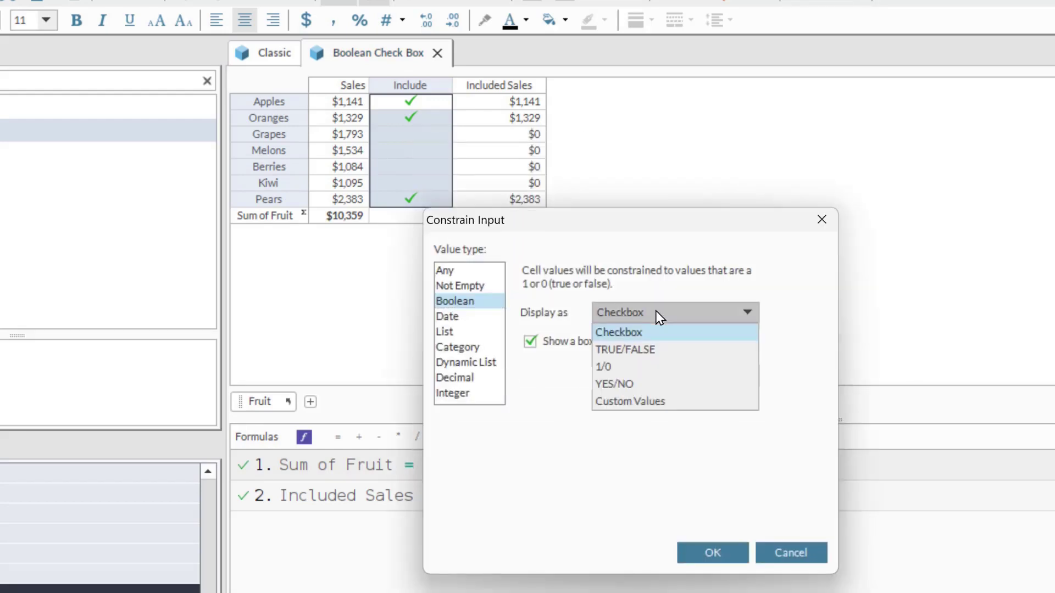
{"action": "left_click", "coordinate": [660, 403]}
{"action": "left_click_drag", "start_coordinate": [648, 339], "coordinate": [578, 357]}
{"action": "type", "text": "OK!"}
{"action": "type", "text": "Nope!"}
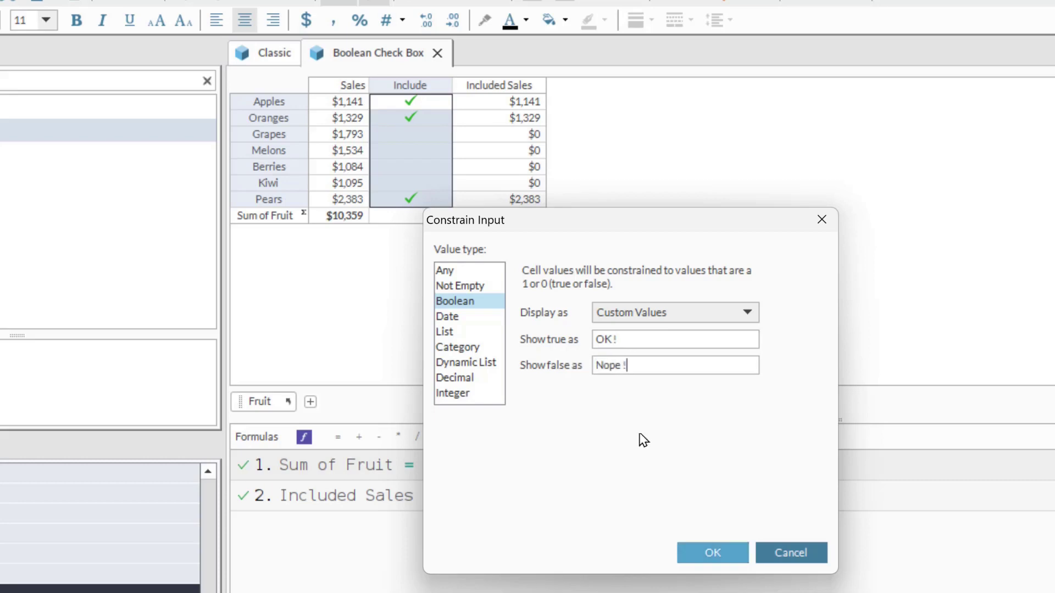
{"action": "left_click", "coordinate": [736, 553]}
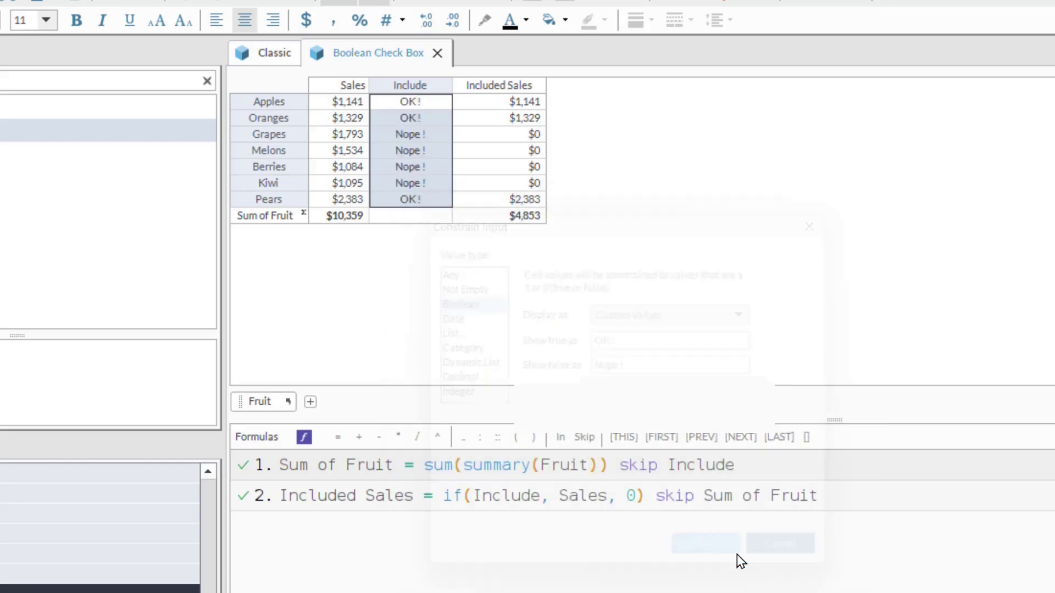
Step: Add a new item named Numbers after Included Sales in the Boolean Check Box matrix
{"action": "left_click", "coordinate": [527, 87]}
{"action": "key", "text": "Return"}
{"action": "type", "text": "Numbers"}
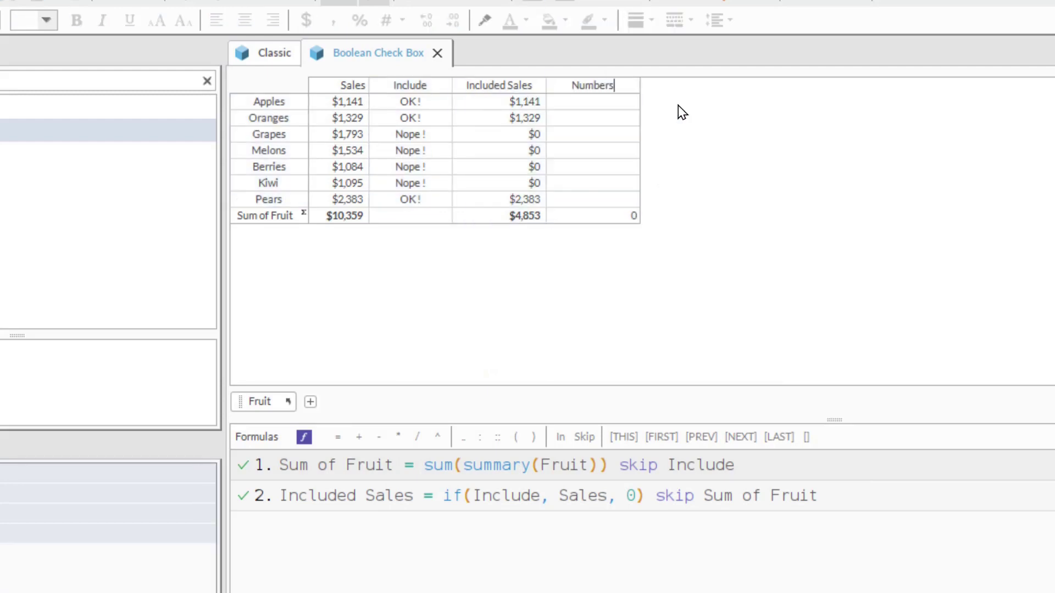
{"action": "key", "text": "Return"}
Step: Add the formula "Include = Numbers skip Sum of Fruit" to the matrix
{"action": "left_click", "coordinate": [436, 88]}
{"action": "type", "text": "= "}
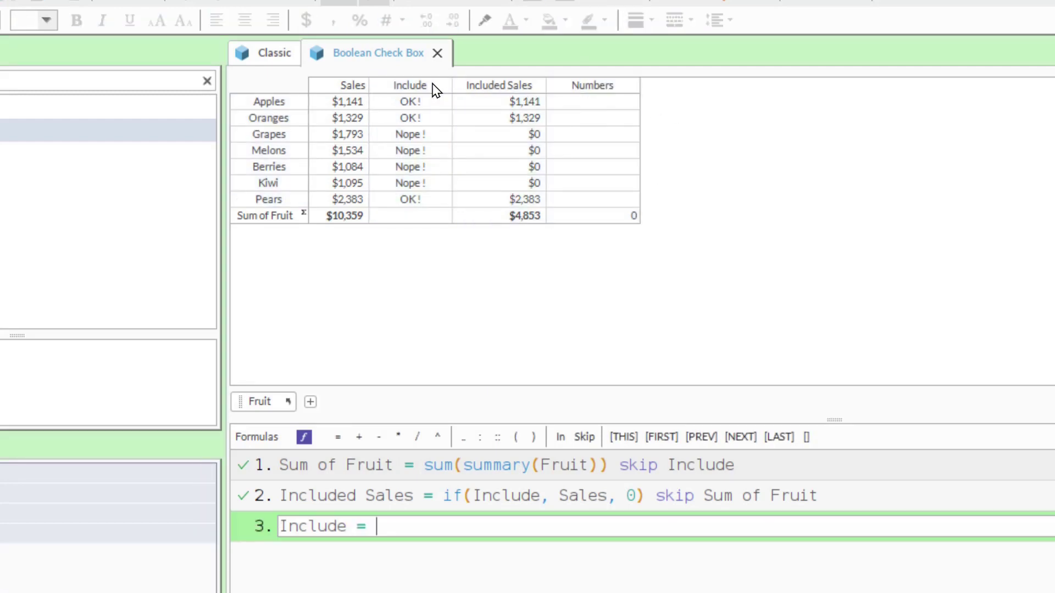
{"action": "type", "text": "Numbers skip Sum of Fruit"}
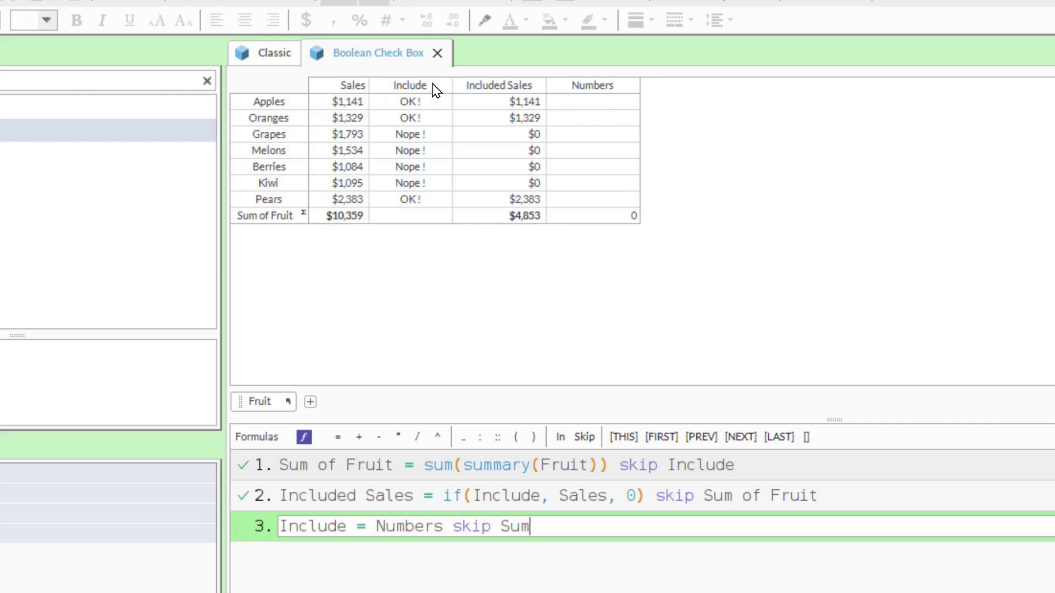
{"action": "key", "text": "Return"}
Step: Enter 79, 125, 0, 0 and 7 in the Numbers column for Apples, Oranges, Grapes, Melons and Berries
{"action": "left_click", "coordinate": [558, 102]}
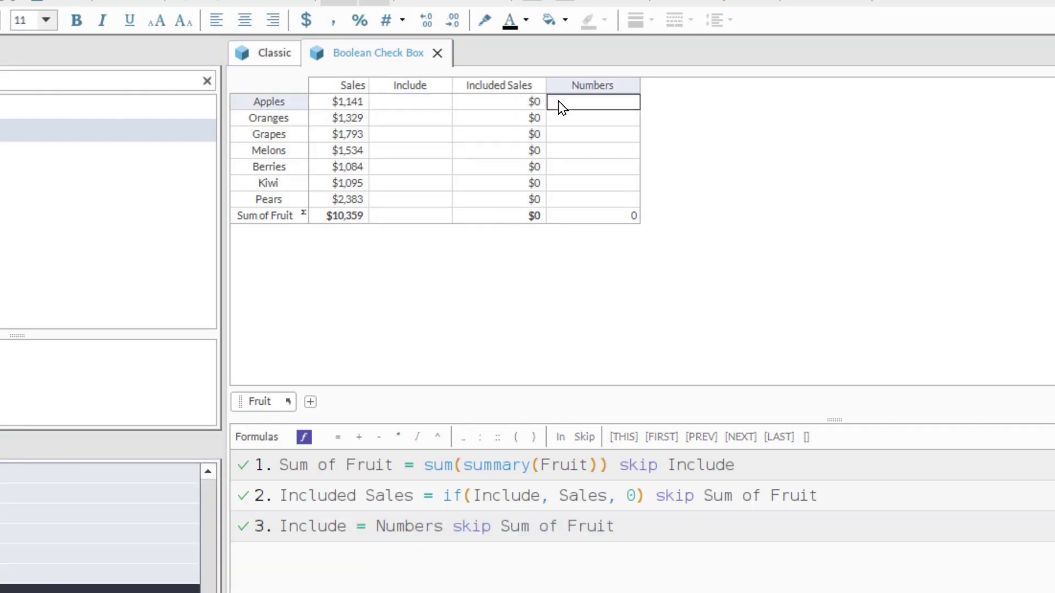
{"action": "type", "text": "79"}
{"action": "key", "text": "Return"}
{"action": "type", "text": "125"}
{"action": "key", "text": "Return"}
{"action": "type", "text": "0"}
{"action": "key", "text": "Return"}
{"action": "type", "text": "0"}
{"action": "key", "text": "Return"}
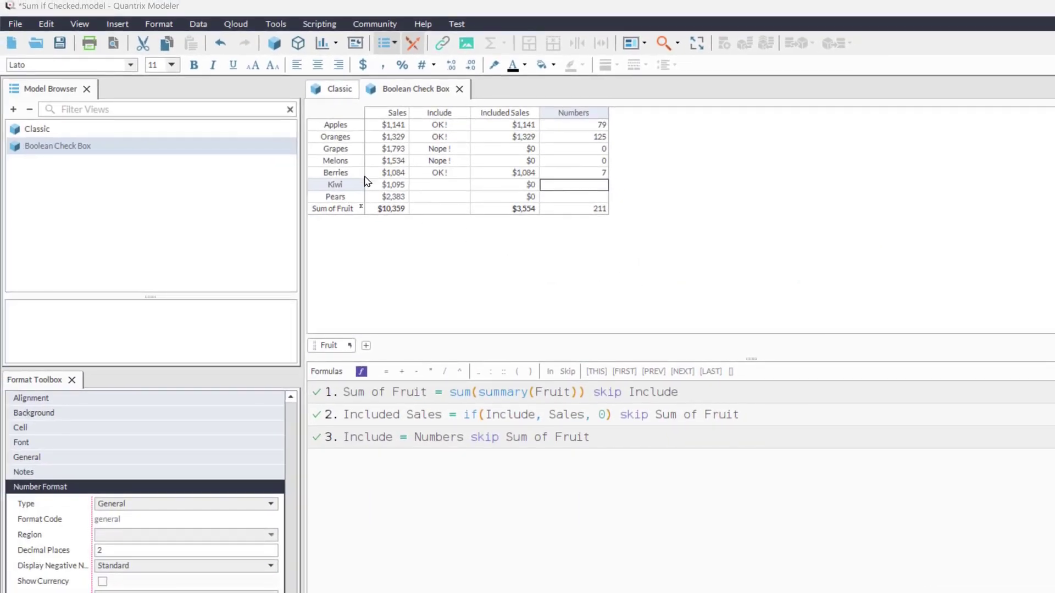
Step: Examine the default Salesforce connection settings in the data options, and close the options without saving
{"action": "left_click", "coordinate": [276, 24]}
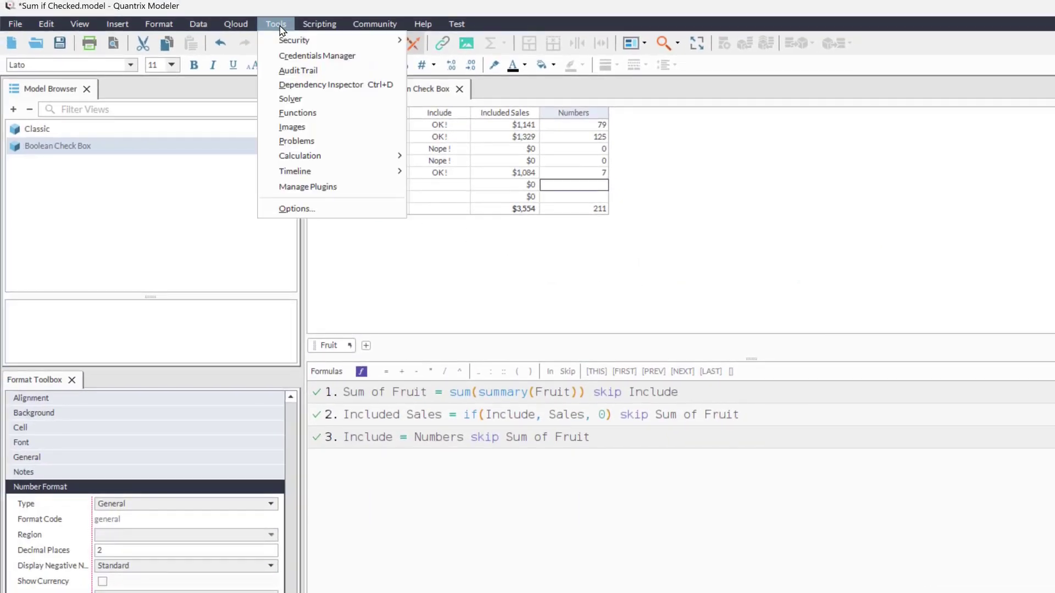
{"action": "left_click", "coordinate": [297, 208]}
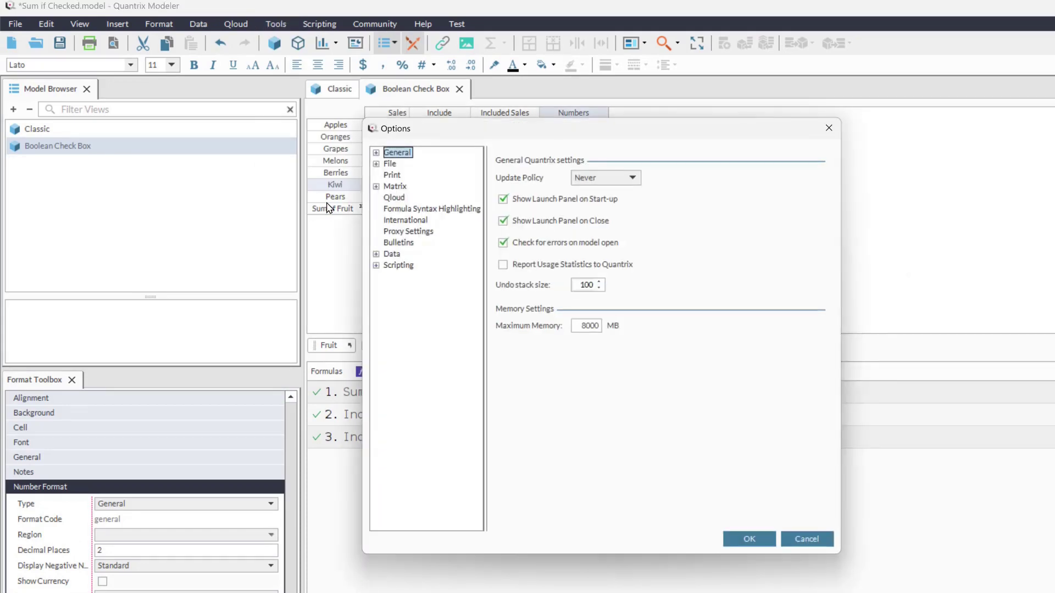
{"action": "left_click", "coordinate": [376, 254]}
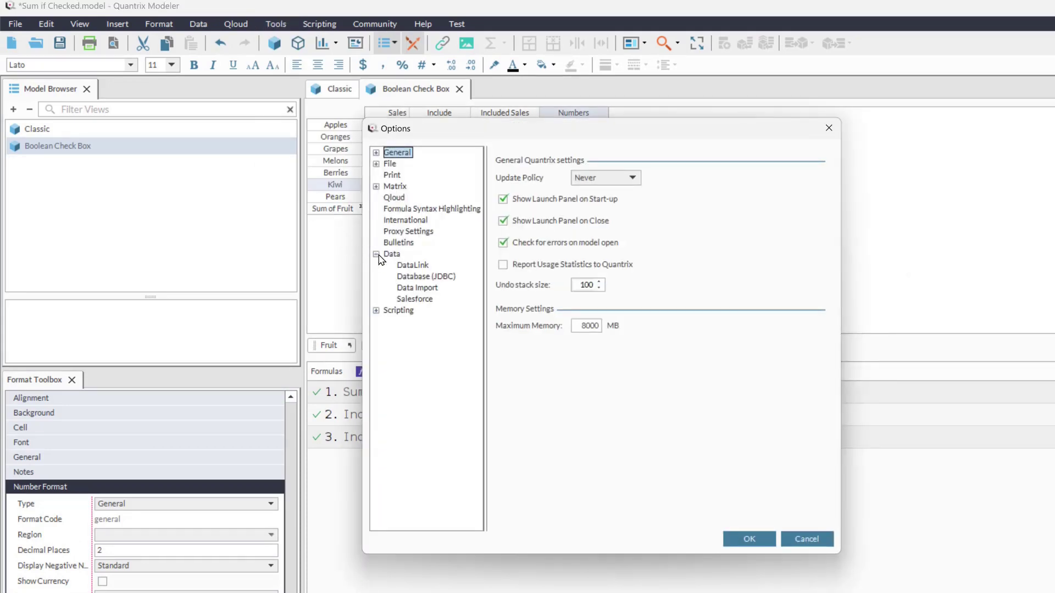
{"action": "left_click", "coordinate": [412, 299]}
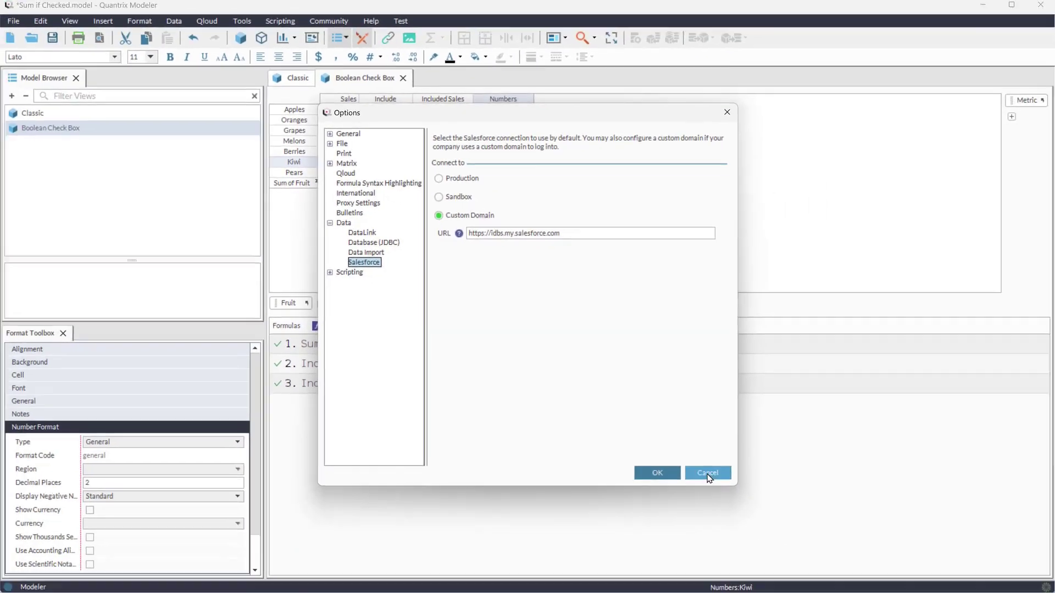
{"action": "left_click", "coordinate": [909, 592]}
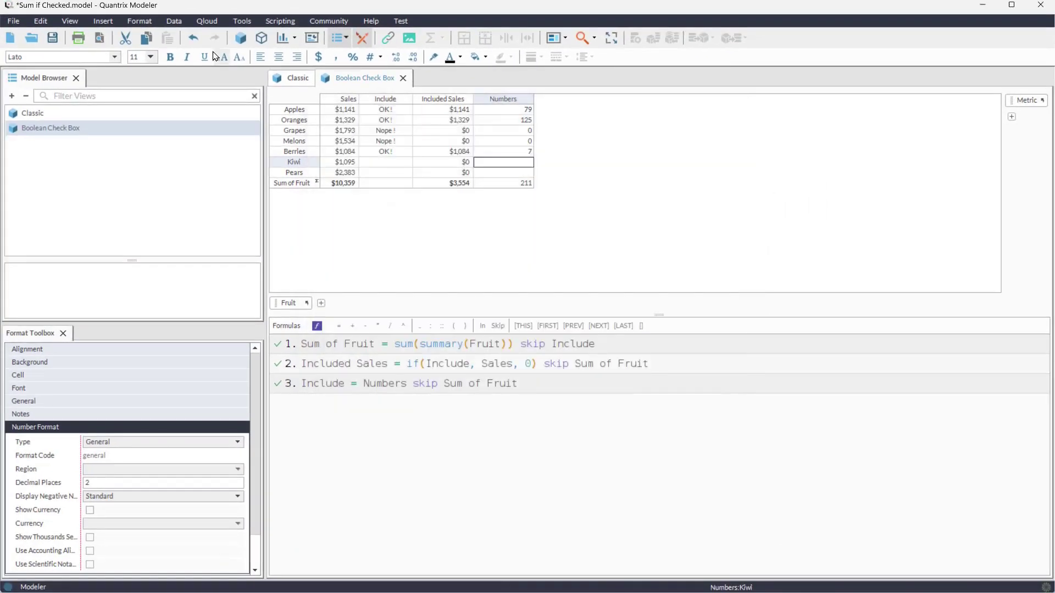
Step: Start a Salesforce data import, set it to use Reports, and connect to the custom domain
{"action": "left_click", "coordinate": [173, 21]}
{"action": "mouse_move", "coordinate": [220, 36]}
{"action": "left_click", "coordinate": [307, 77]}
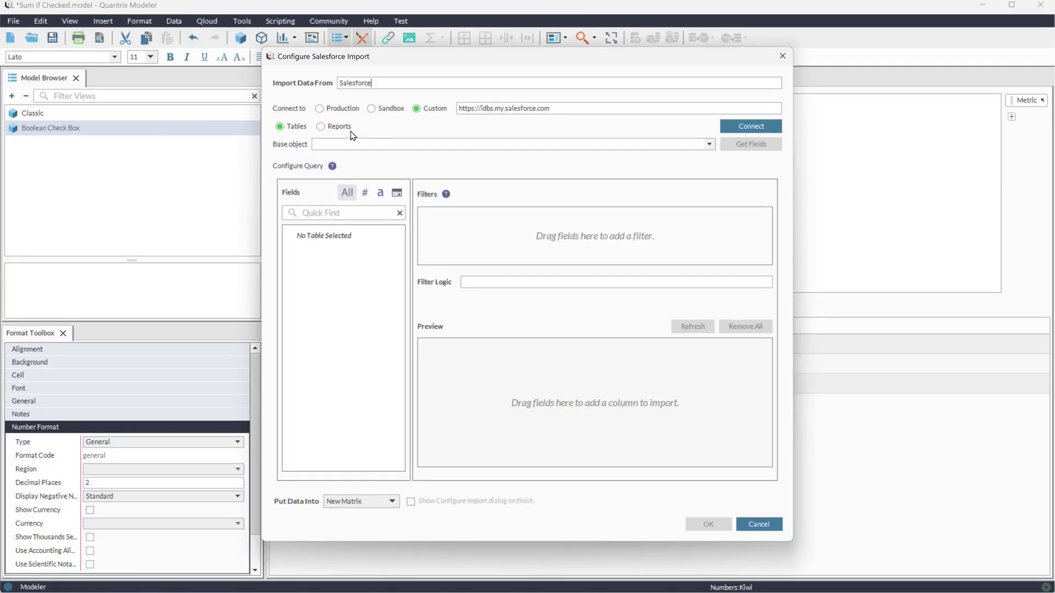
{"action": "left_click", "coordinate": [321, 127]}
{"action": "left_click", "coordinate": [745, 129]}
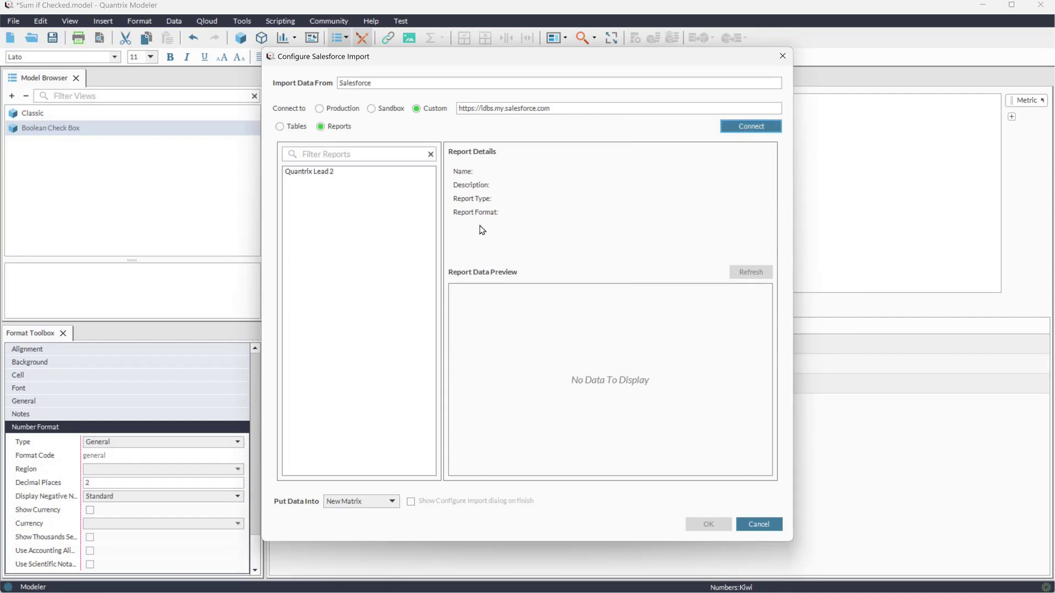
Step: Select the Quantrix Lead 2 report and preview its aggregated data
{"action": "left_click", "coordinate": [326, 172]}
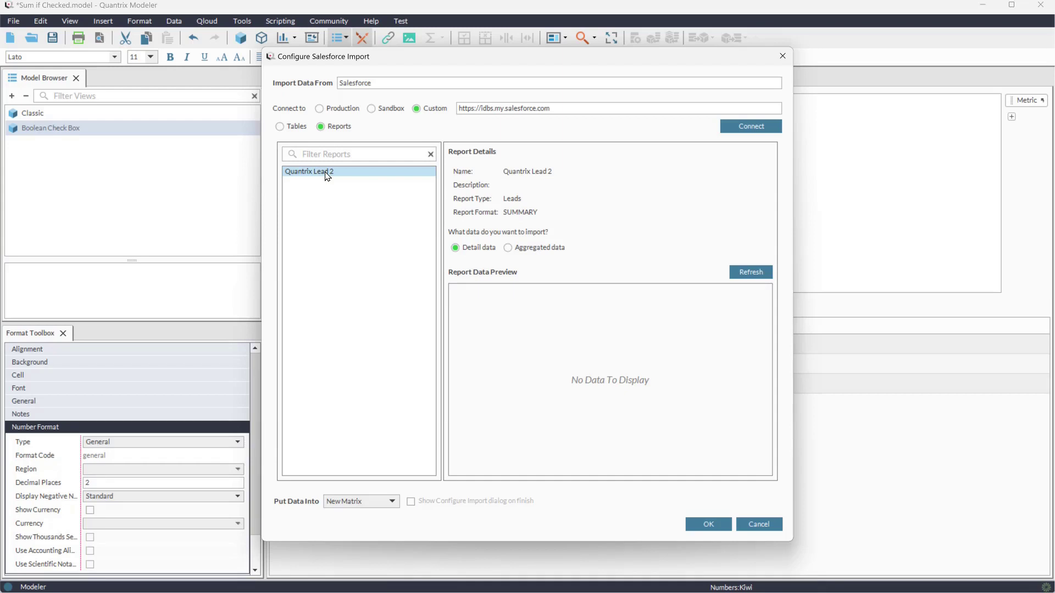
{"action": "left_click", "coordinate": [508, 248]}
{"action": "left_click", "coordinate": [740, 272]}
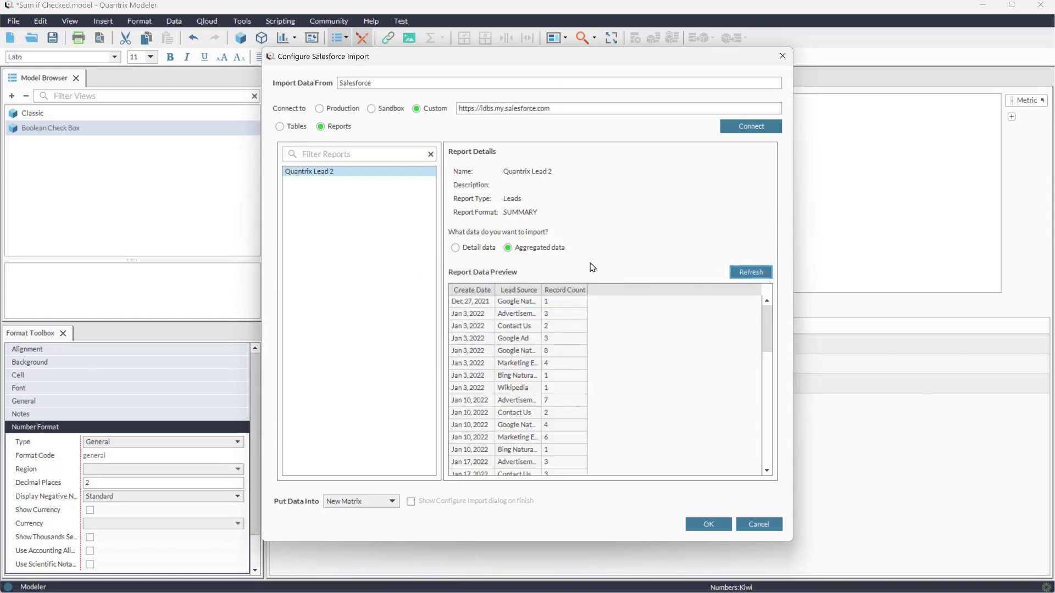
Step: Switch the report import to detail data, refresh its preview, and confirm the import into a new matrix
{"action": "left_click", "coordinate": [455, 248]}
{"action": "left_click", "coordinate": [742, 278]}
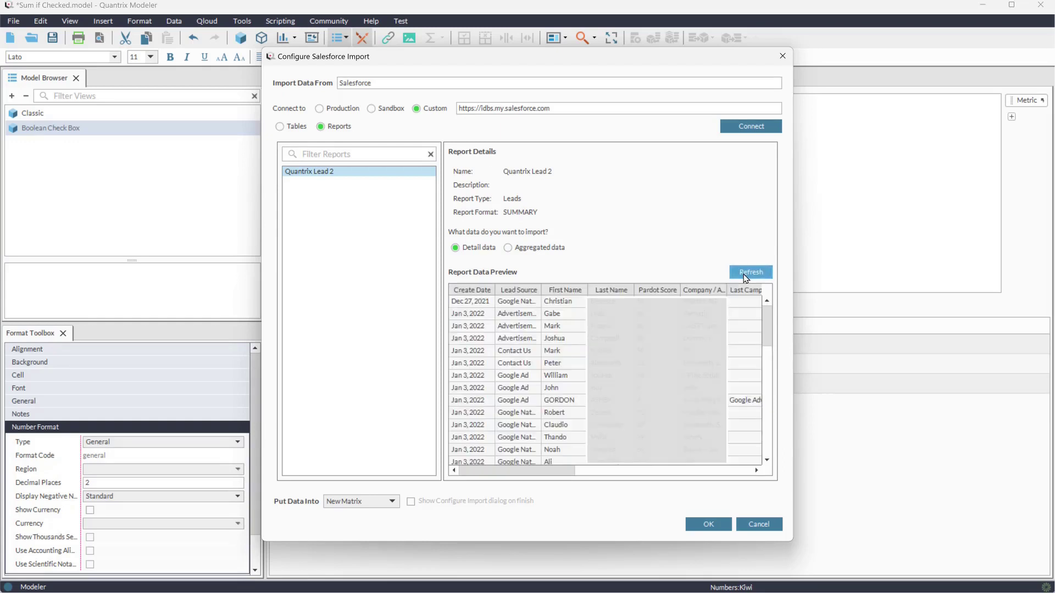
{"action": "left_click", "coordinate": [708, 524]}
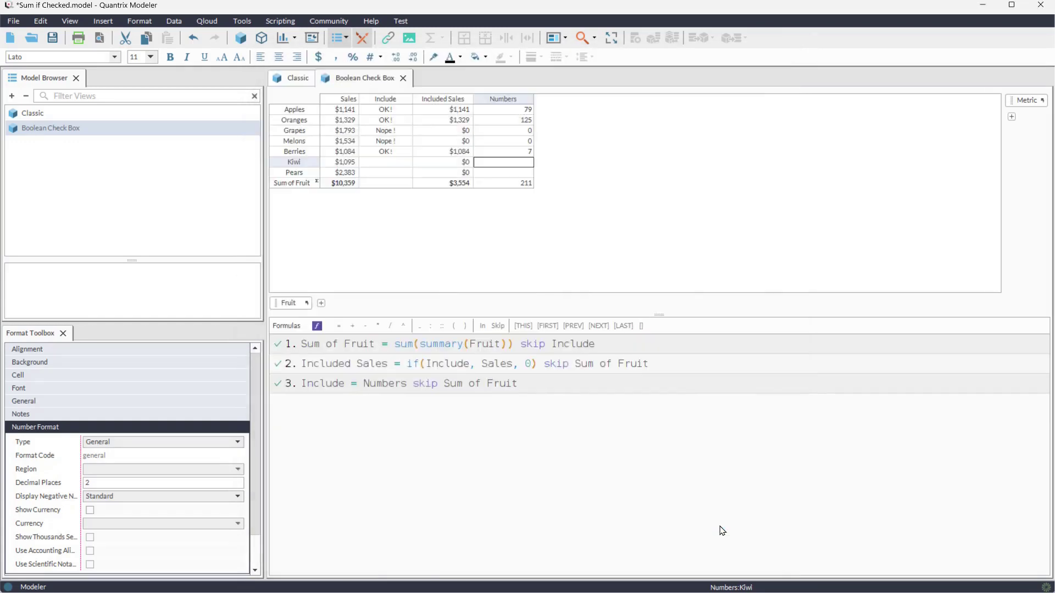